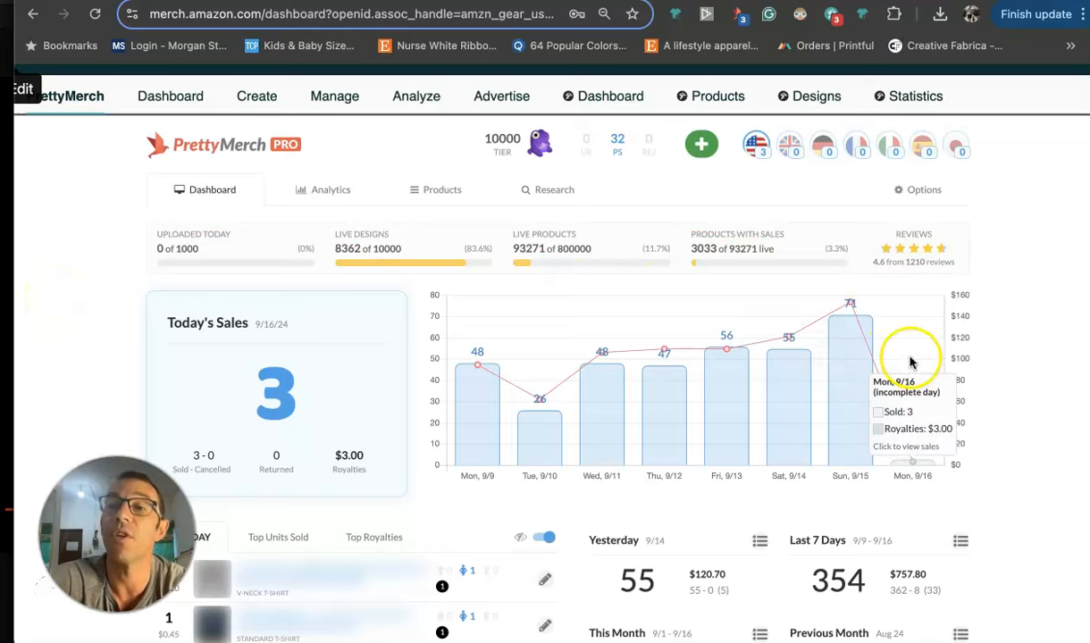
Examine the PrettyMerch dashboard's daily sales chart, the Sunday 9/15 bar, and the This Month sales and royalties
scroll(263, 396, down, 1)
scroll(264, 395, down, 2)
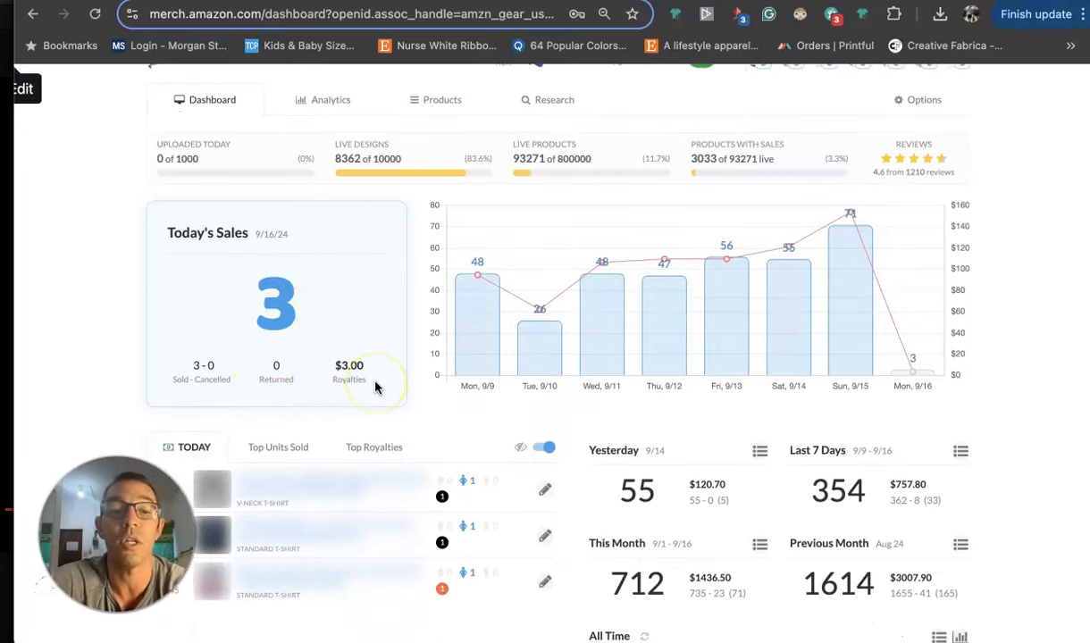
mouse_move(866, 375)
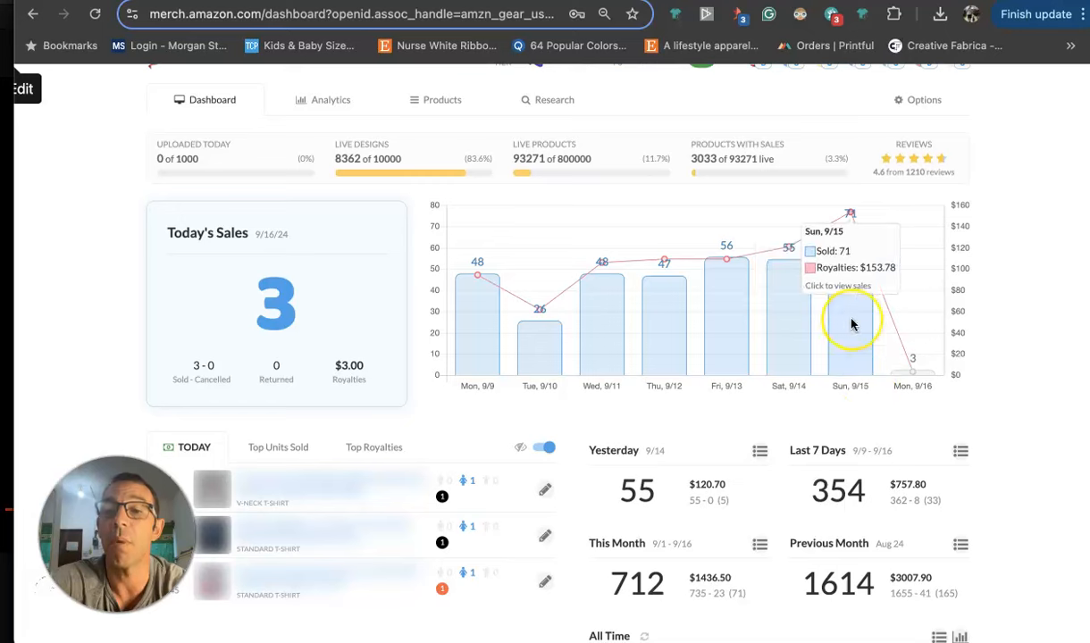
ctrl+scroll(840, 349, up, 5)
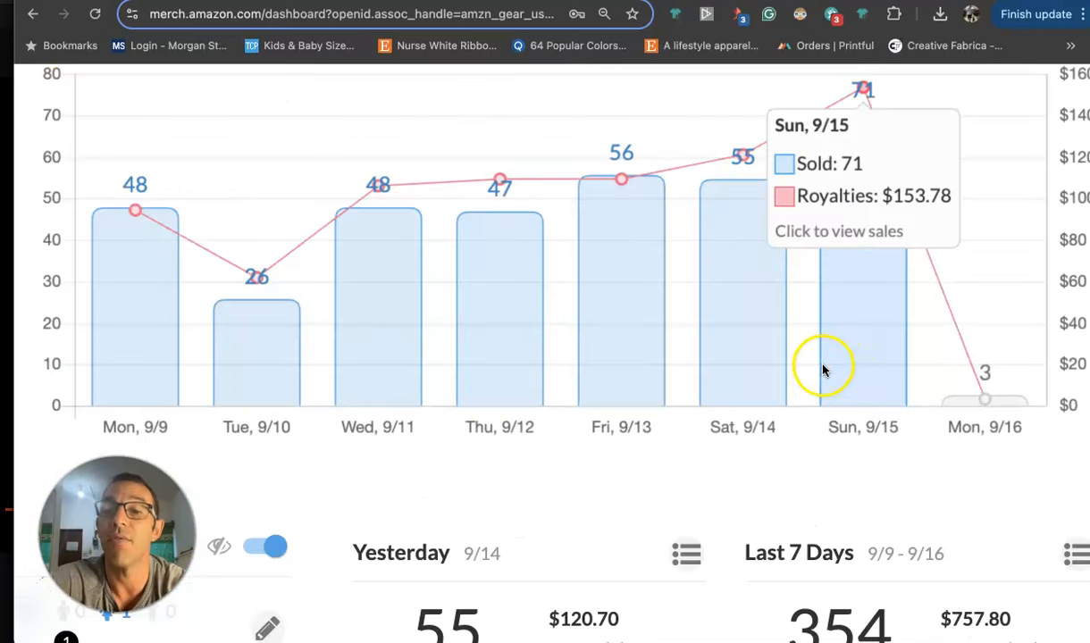
scroll(830, 358, up, 1)
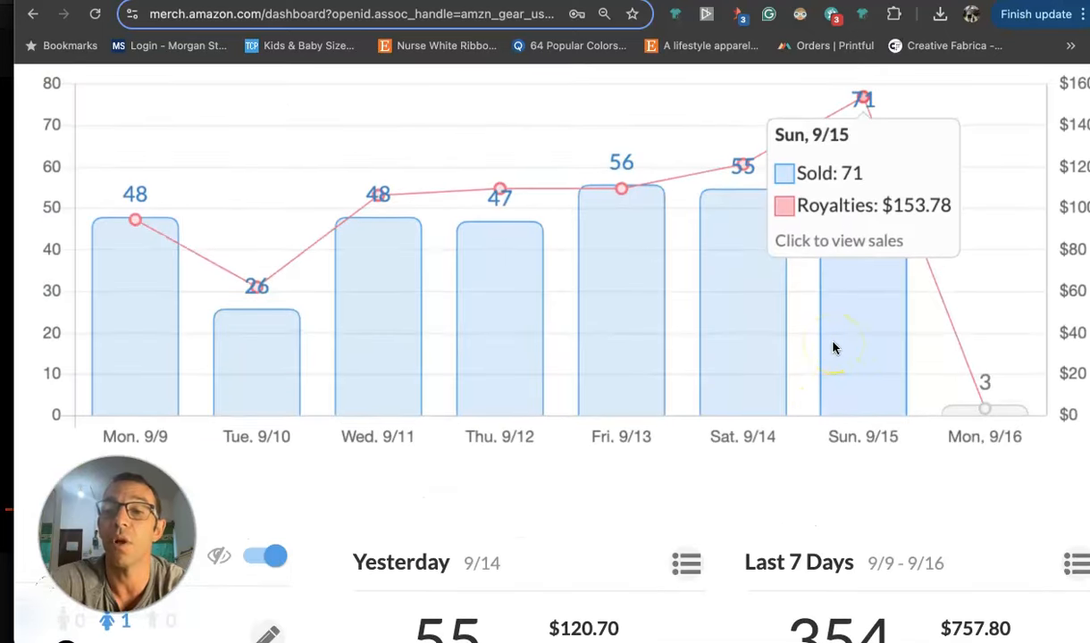
ctrl+scroll(833, 349, down, 5)
scroll(834, 348, down, 3)
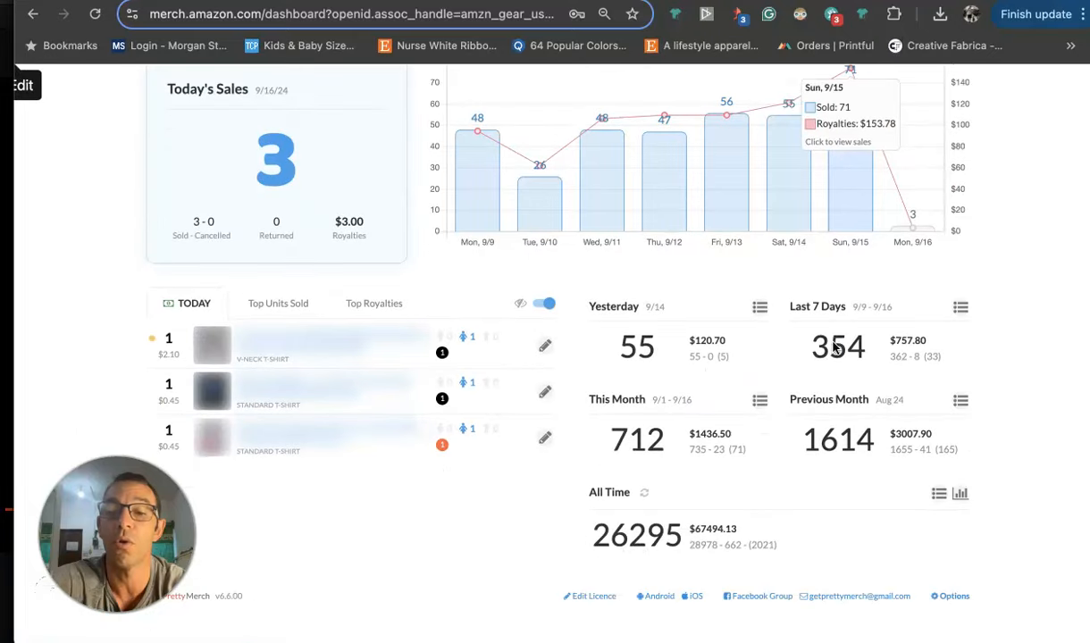
ctrl+scroll(630, 380, up, 6)
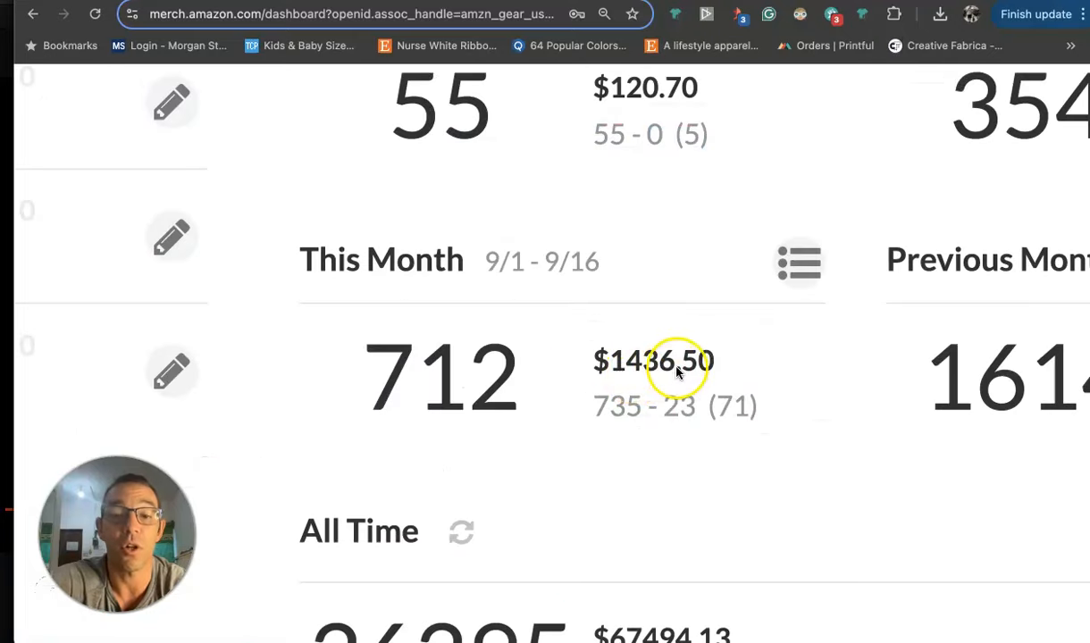
ctrl+scroll(421, 390, down, 6)
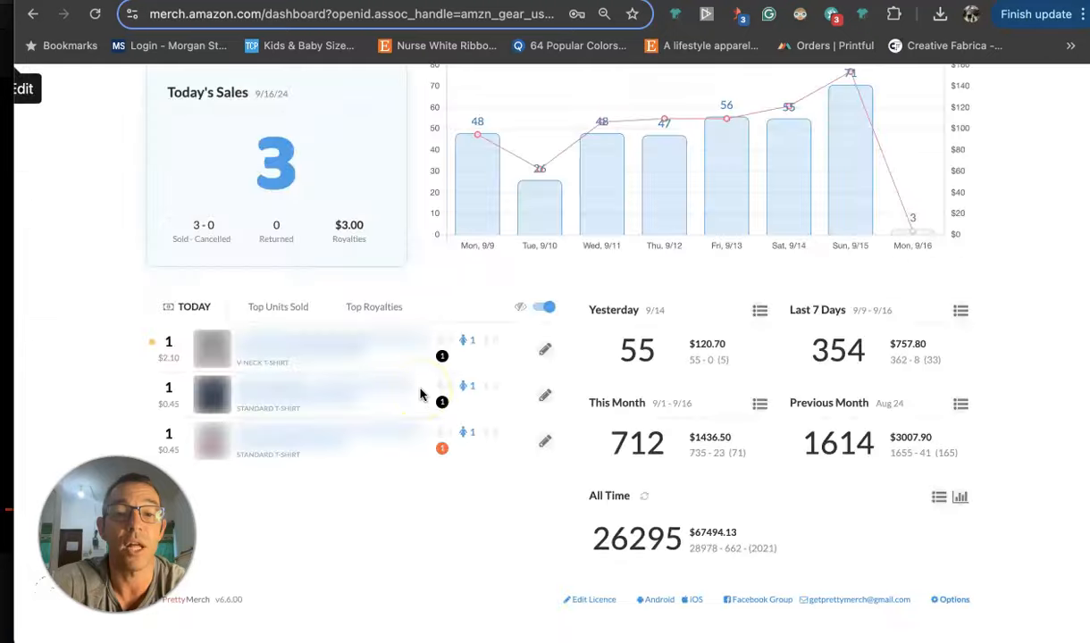
scroll(545, 358, up, 3)
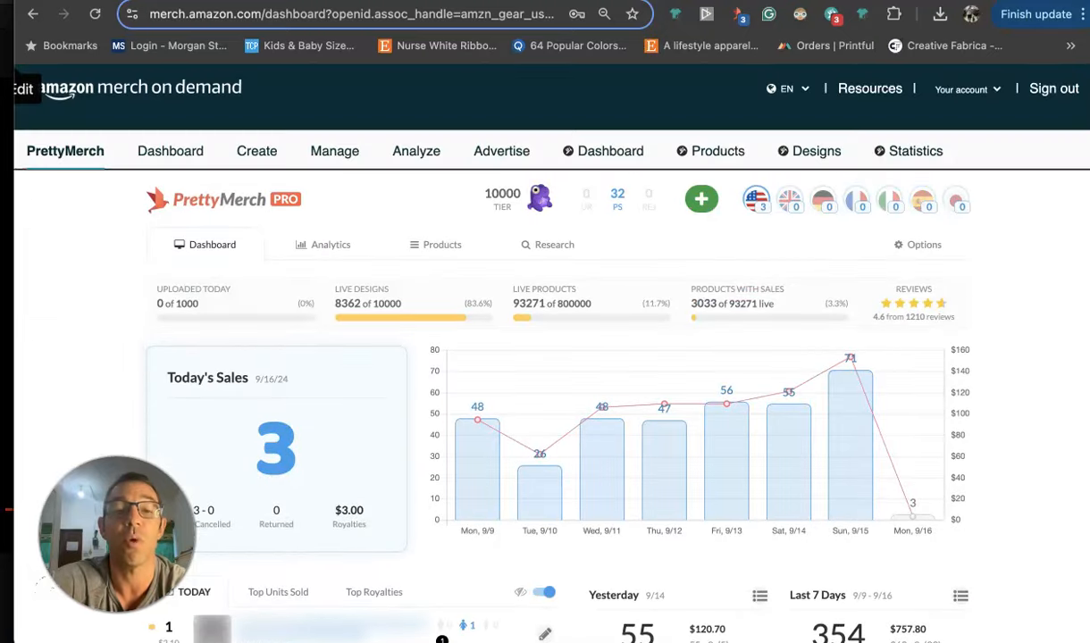
Switch to the Instagram profile and review the posts showing September daily sales and total revenue
key(ctrl+Tab)
scroll(623, 322, down, 3)
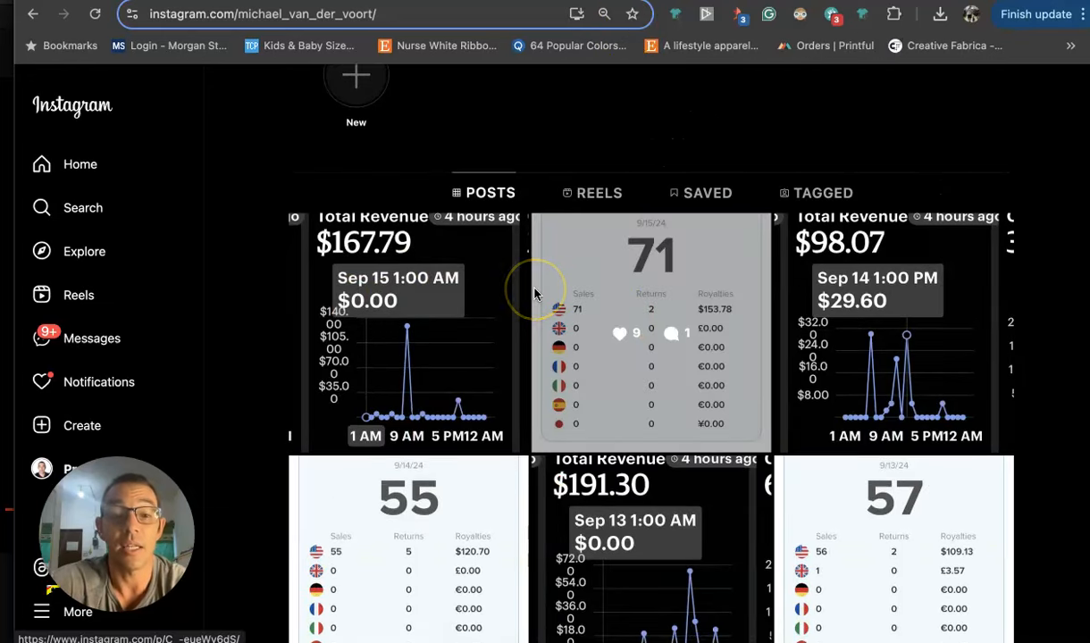
scroll(535, 294, down, 2)
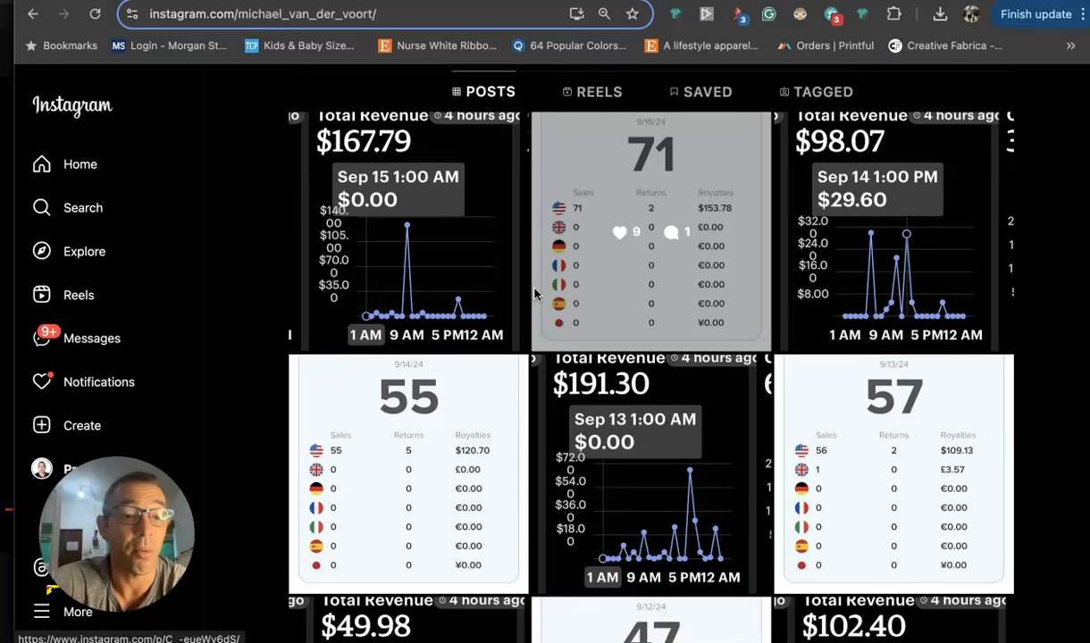
scroll(535, 294, down, 2)
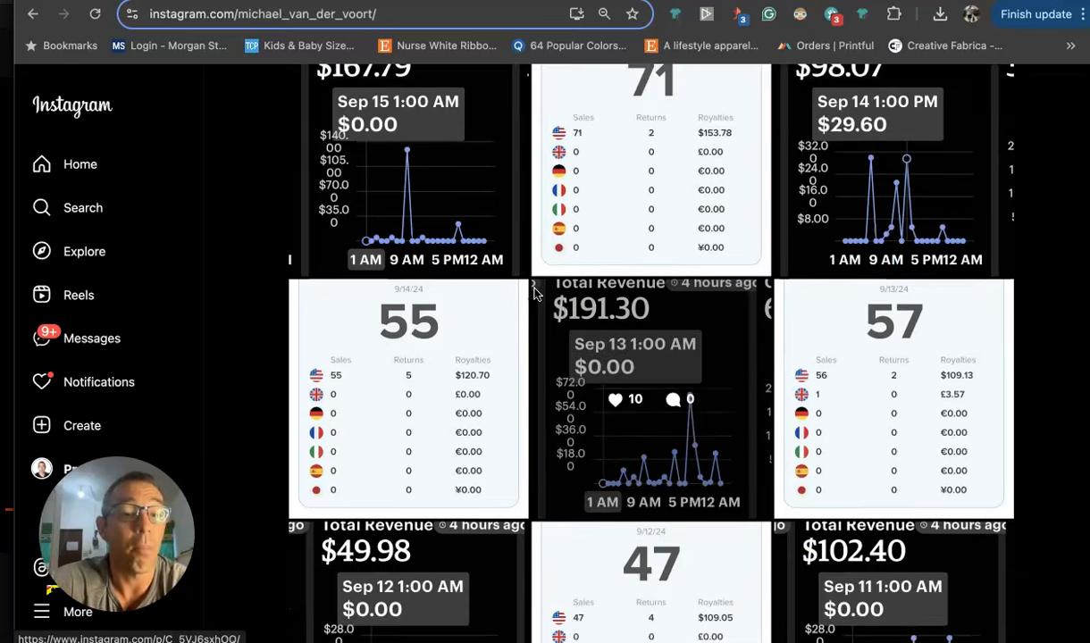
scroll(535, 294, down, 10)
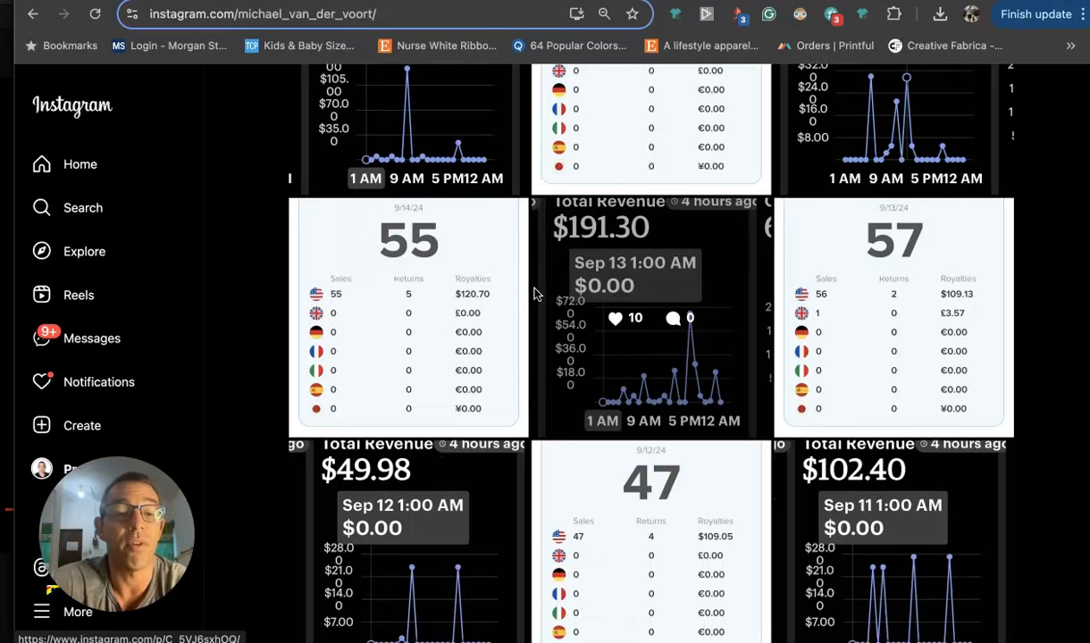
scroll(534, 294, down, 10)
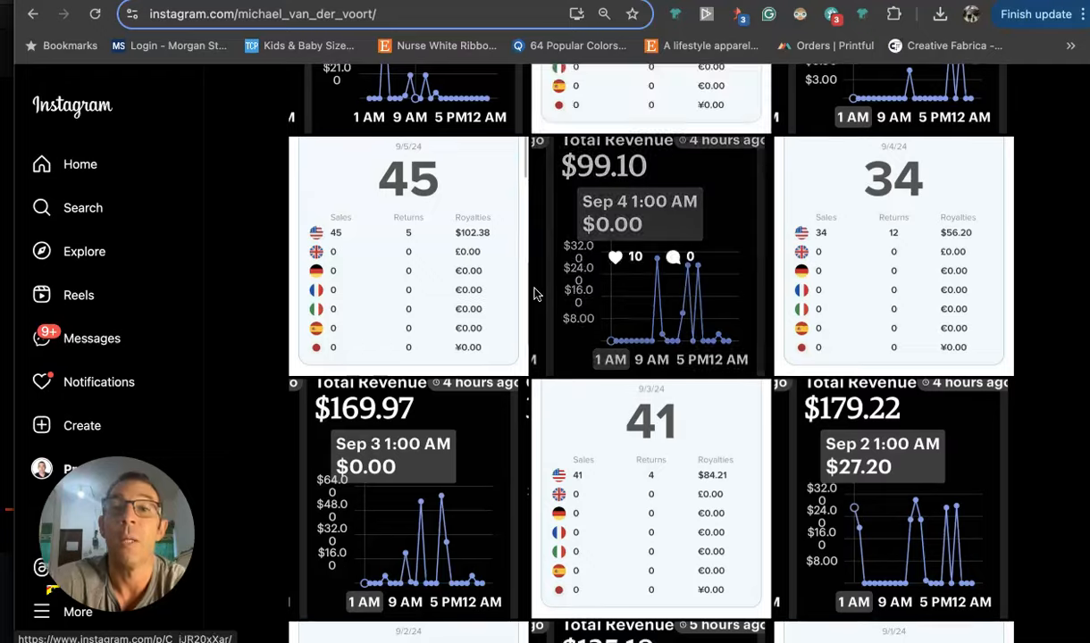
scroll(534, 294, up, 8)
scroll(535, 294, up, 5)
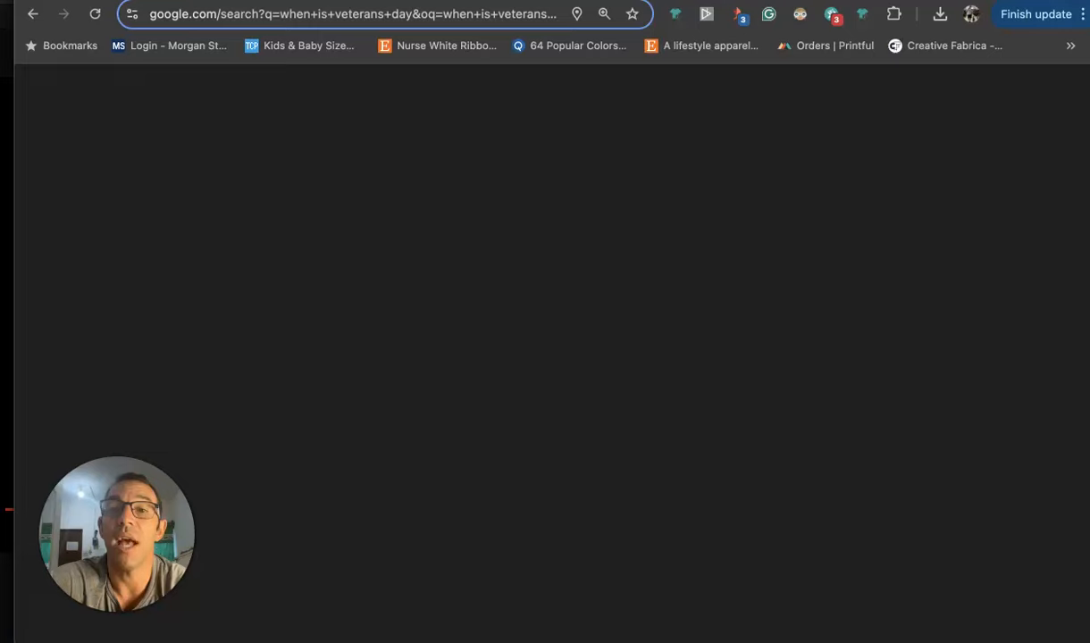
Check the Veterans Day date in the Google results and examine the five-year US Google Trends chart for "veterans day tshirt"
scroll(578, 392, down, 1)
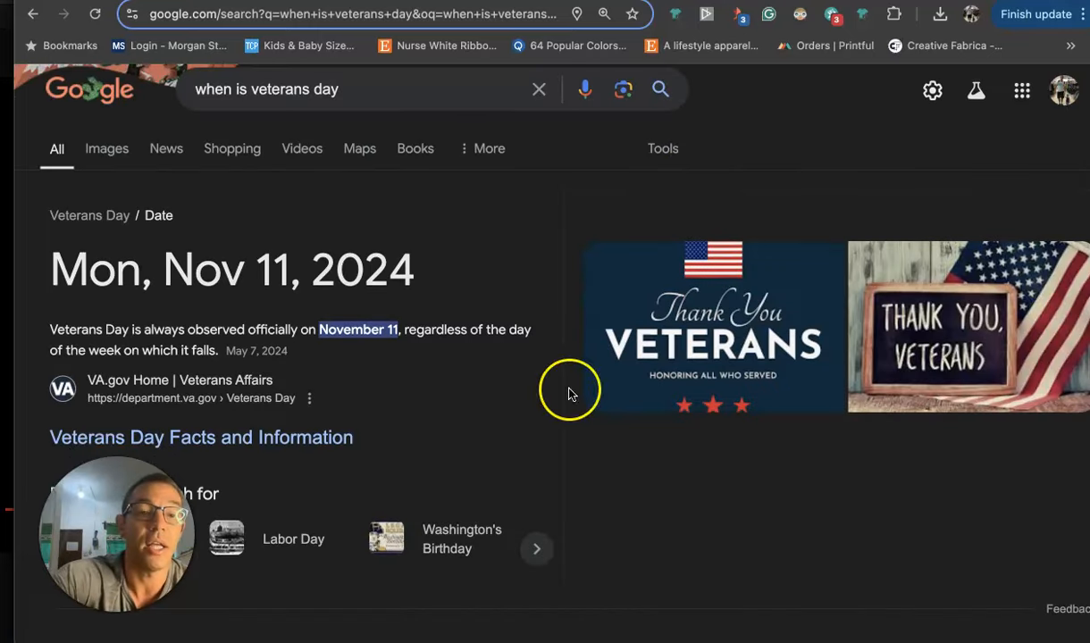
key(XF86MonBrightnessUp)
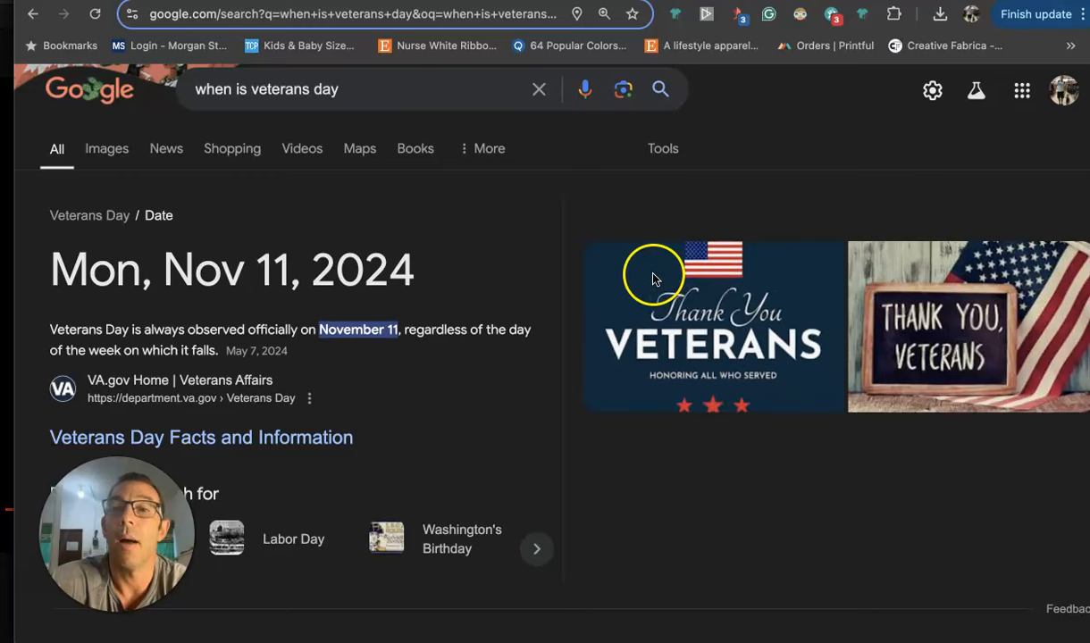
click(826, 0)
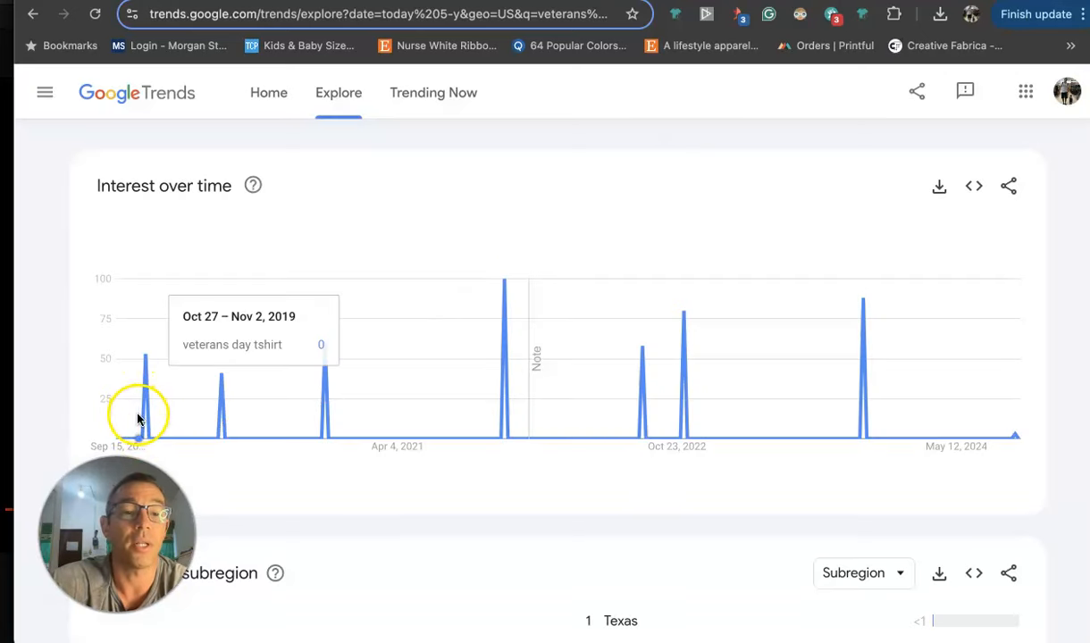
scroll(323, 418, up, 2)
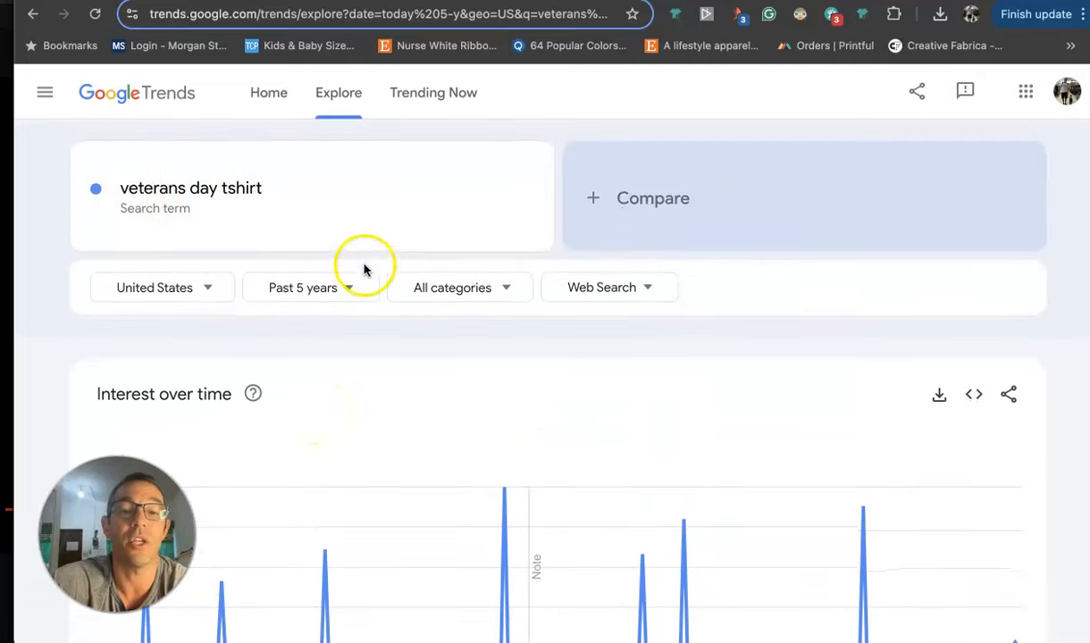
scroll(349, 277, down, 3)
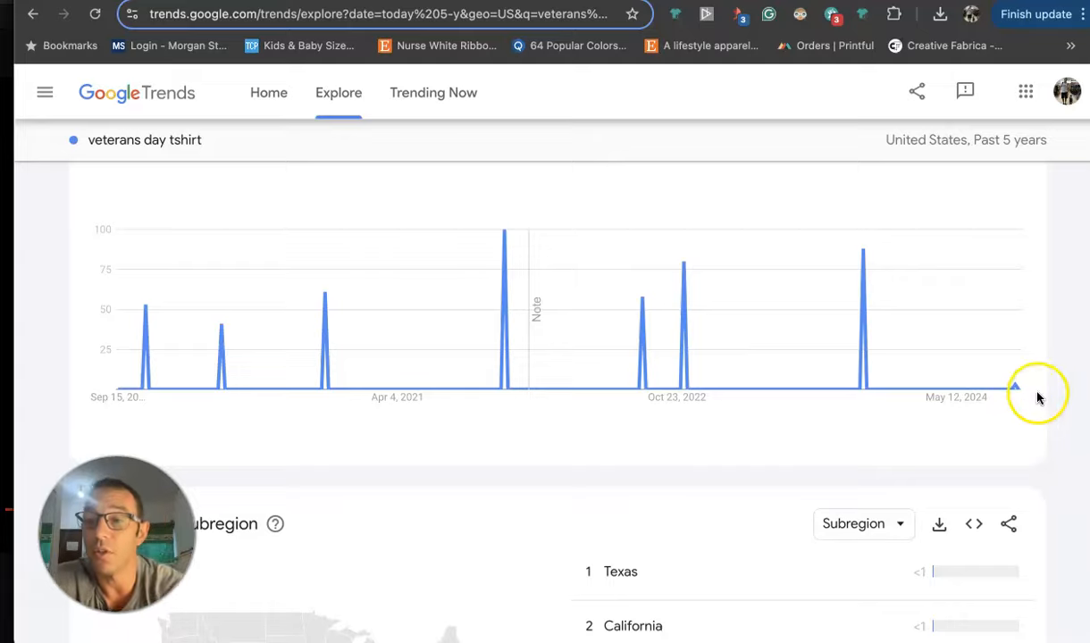
scroll(1035, 393, up, 5)
scroll(979, 371, down, 5)
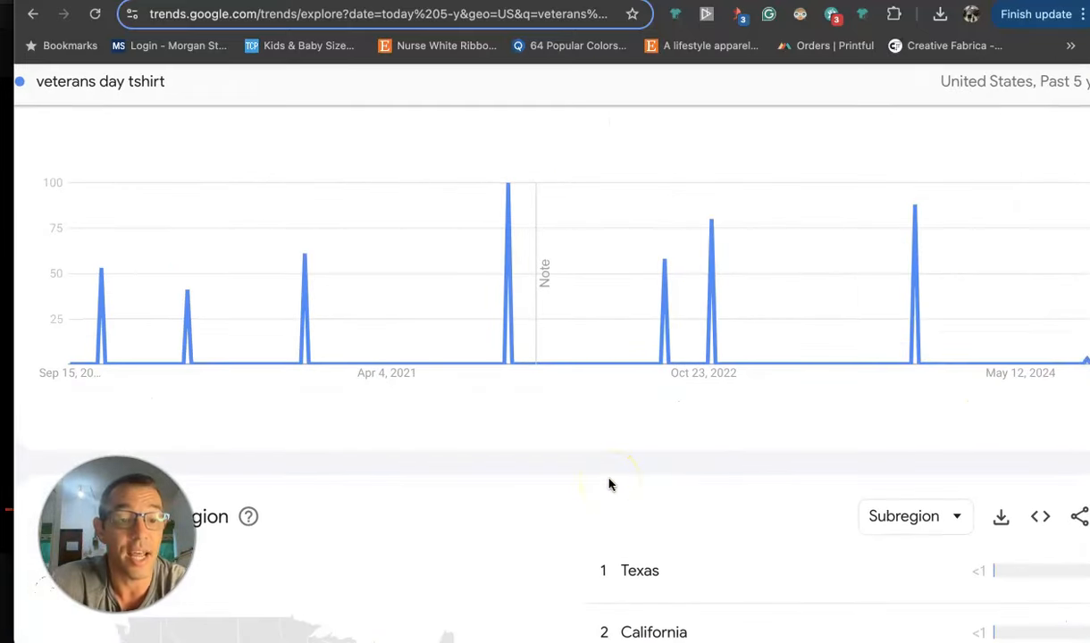
scroll(619, 357, down, 3)
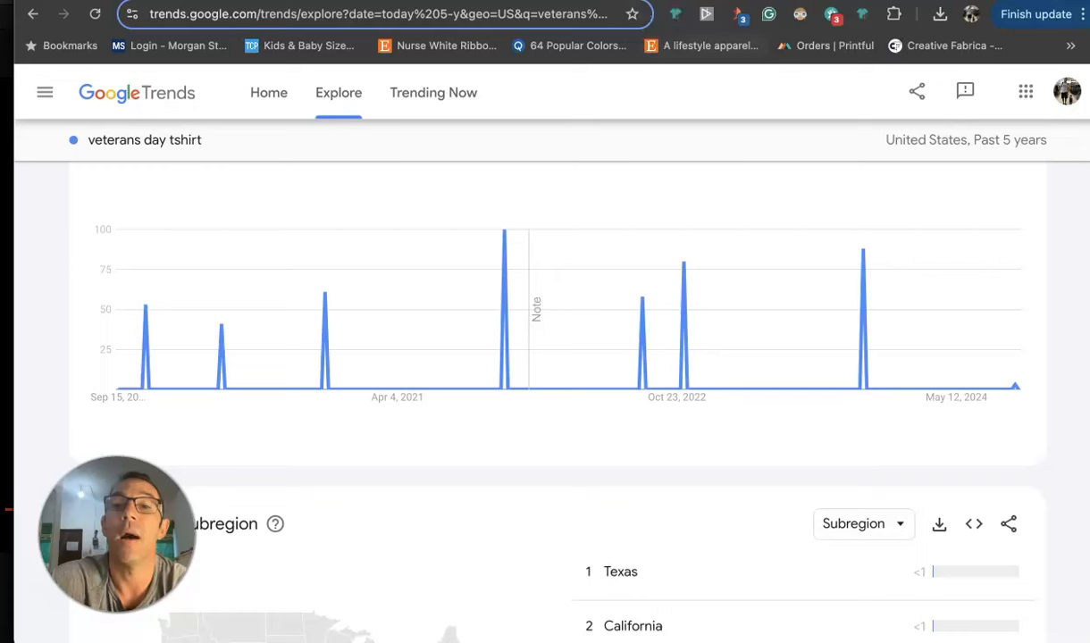
Switch to the Gumroad product page for 25 Veterans Day Prompts and look over its cover image
click(712, 1)
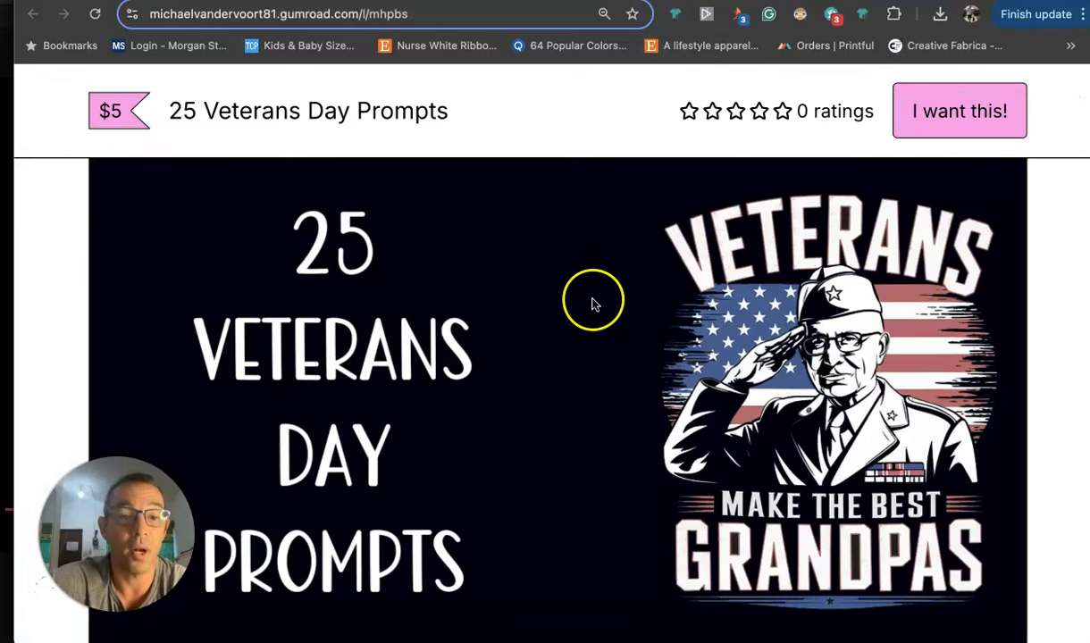
scroll(362, 272, down, 2)
scroll(362, 273, up, 1)
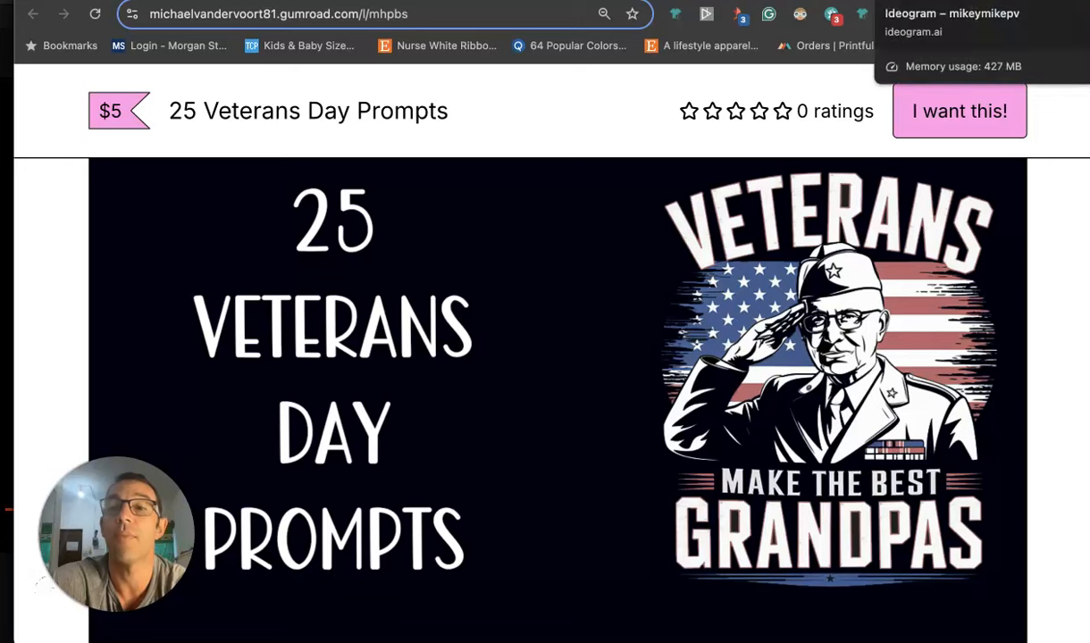
Switch to the liked images in Ideogram and inspect the Disabled Veteran eagle-and-flag design up close
click(939, 2)
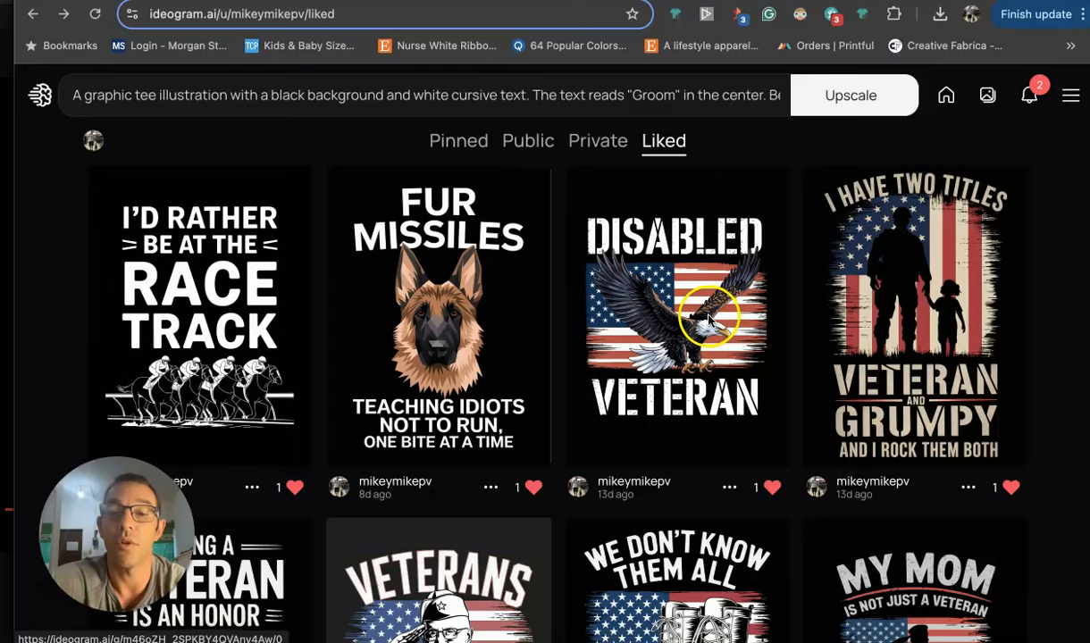
scroll(680, 360, up, 4)
scroll(706, 244, down, 4)
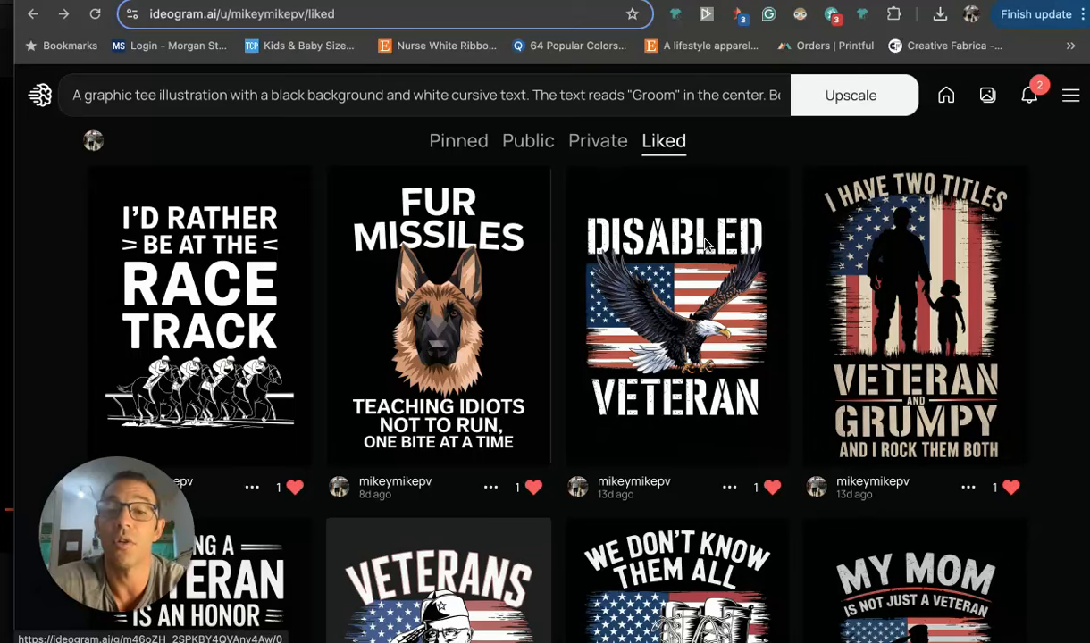
scroll(679, 356, up, 5)
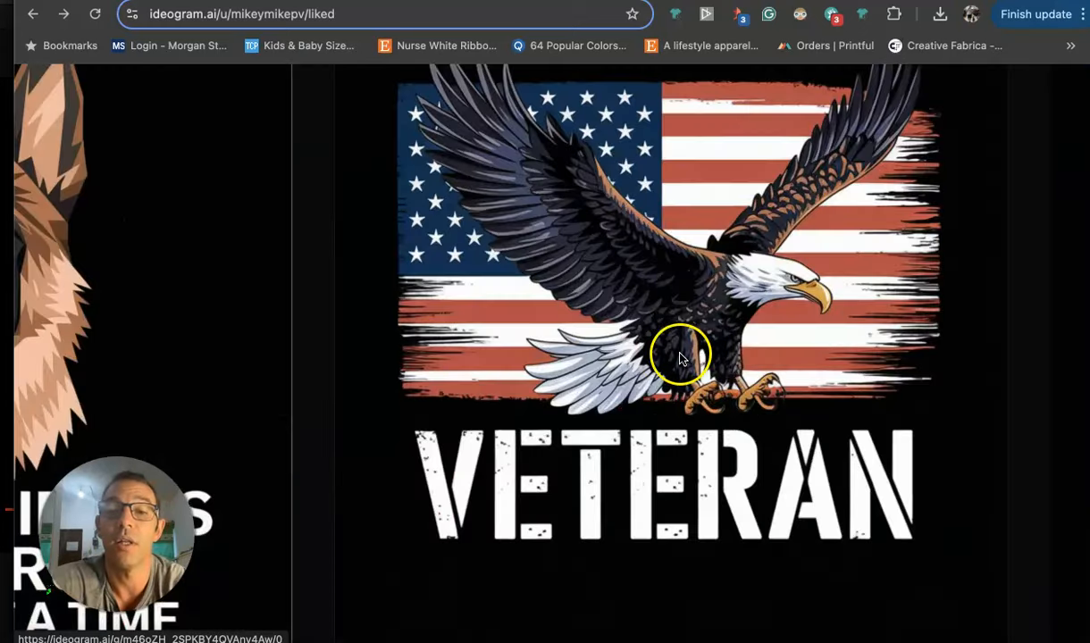
scroll(681, 358, down, 5)
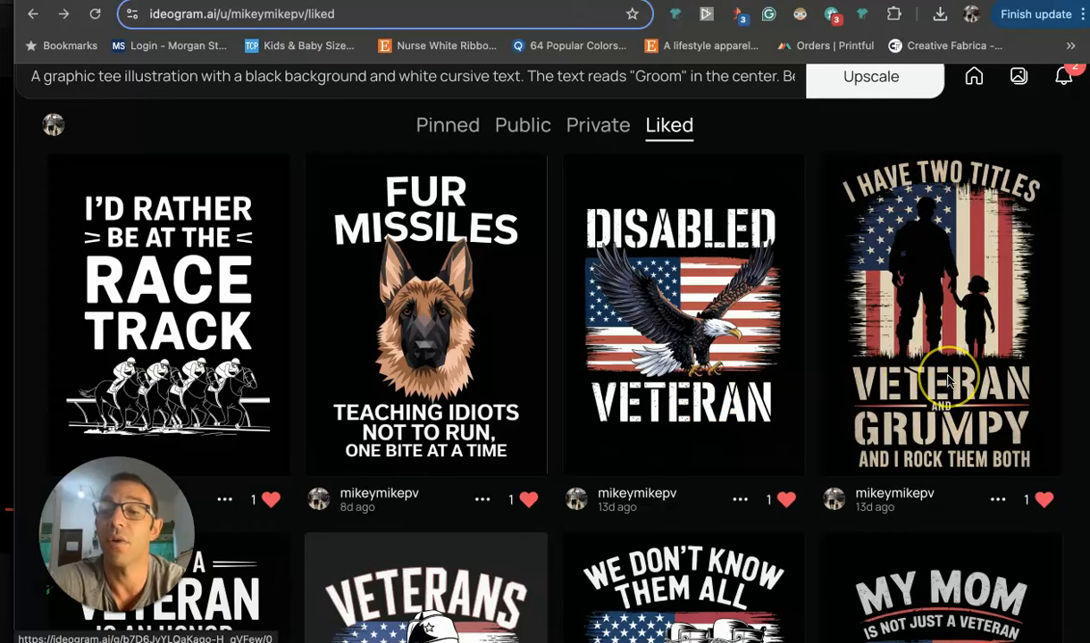
Browse the liked veteran T-shirt designs, covering the grandma, grandpa, mom, veteran's wife, wheelchair and combat boots themes
scroll(949, 379, down, 1)
scroll(297, 400, down, 3)
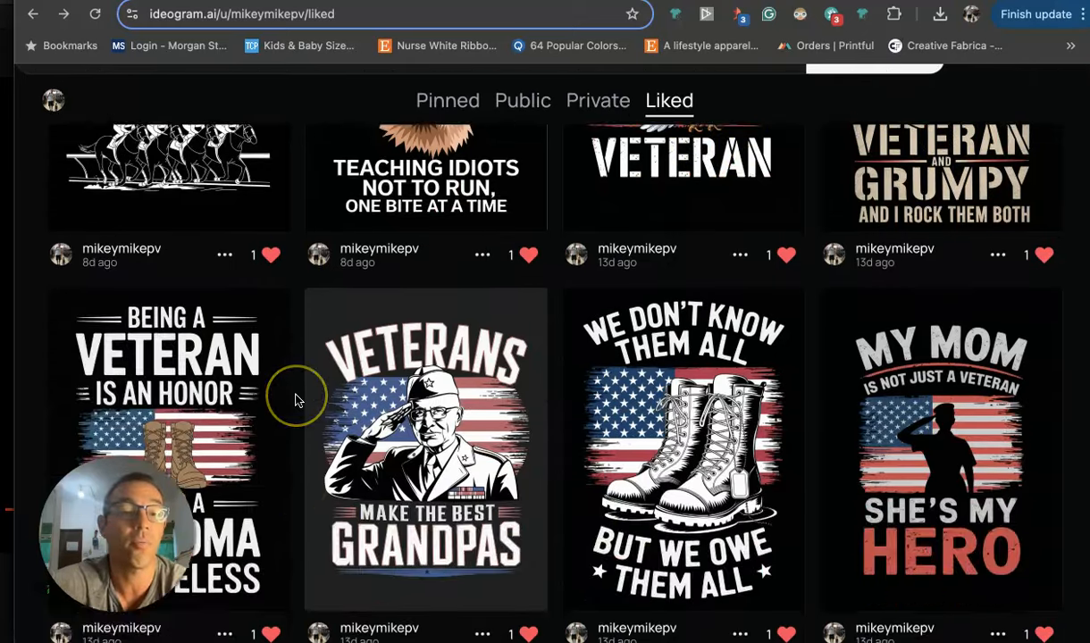
scroll(260, 244, down, 1)
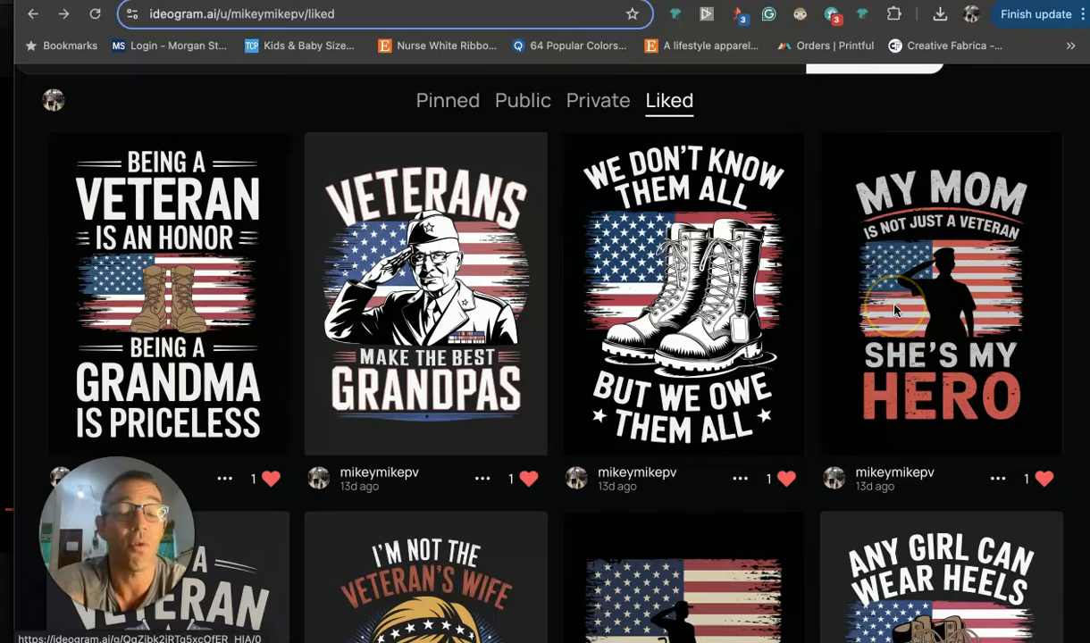
scroll(923, 255, down, 1)
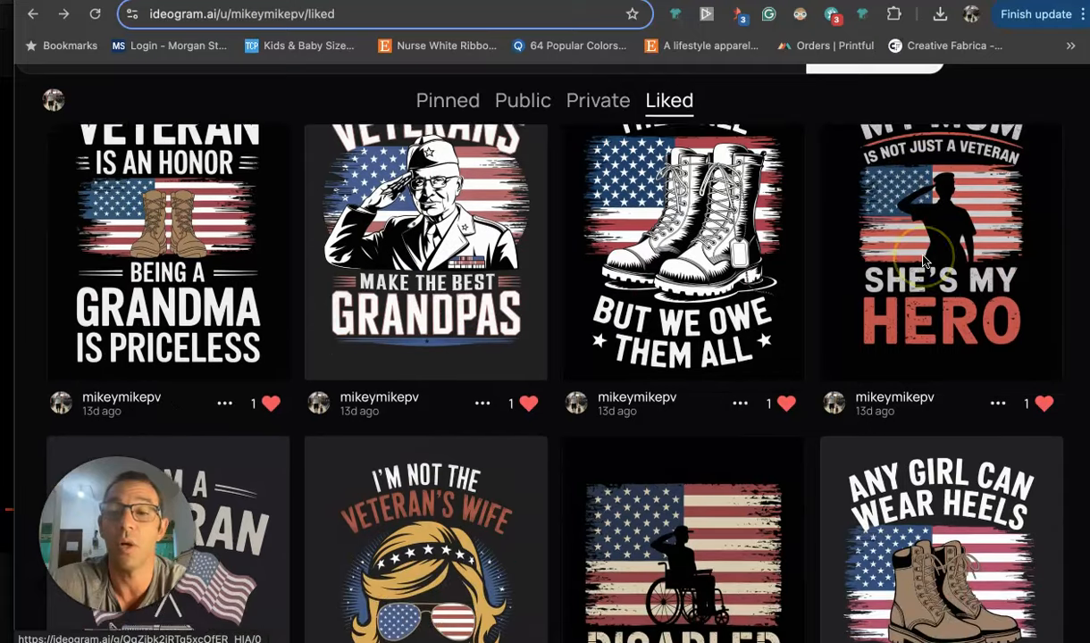
scroll(923, 259, down, 1)
scroll(559, 288, down, 2)
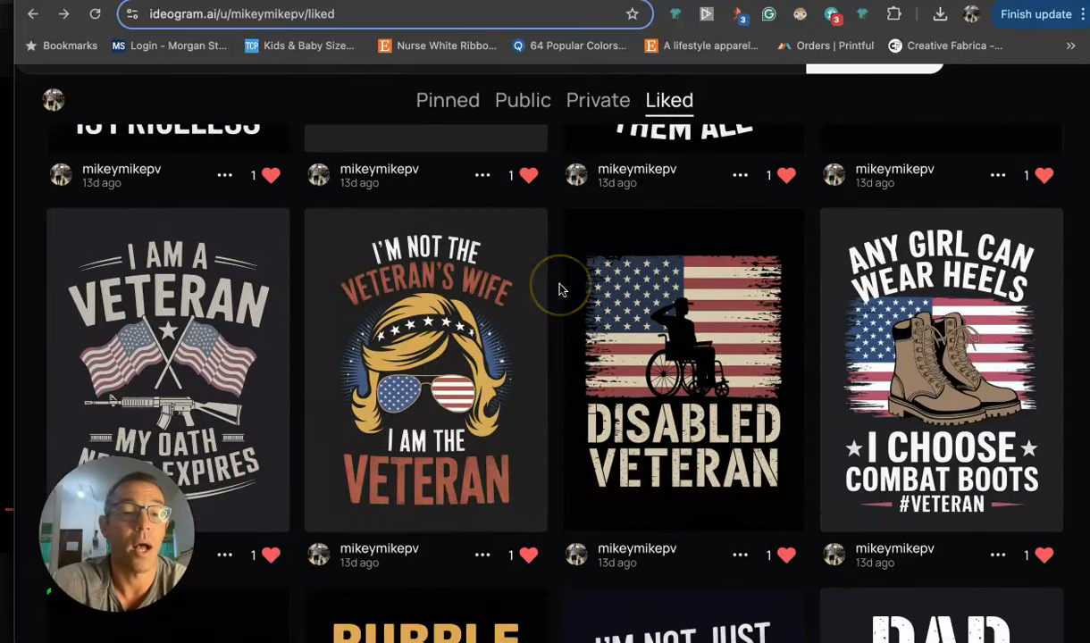
scroll(562, 288, down, 1)
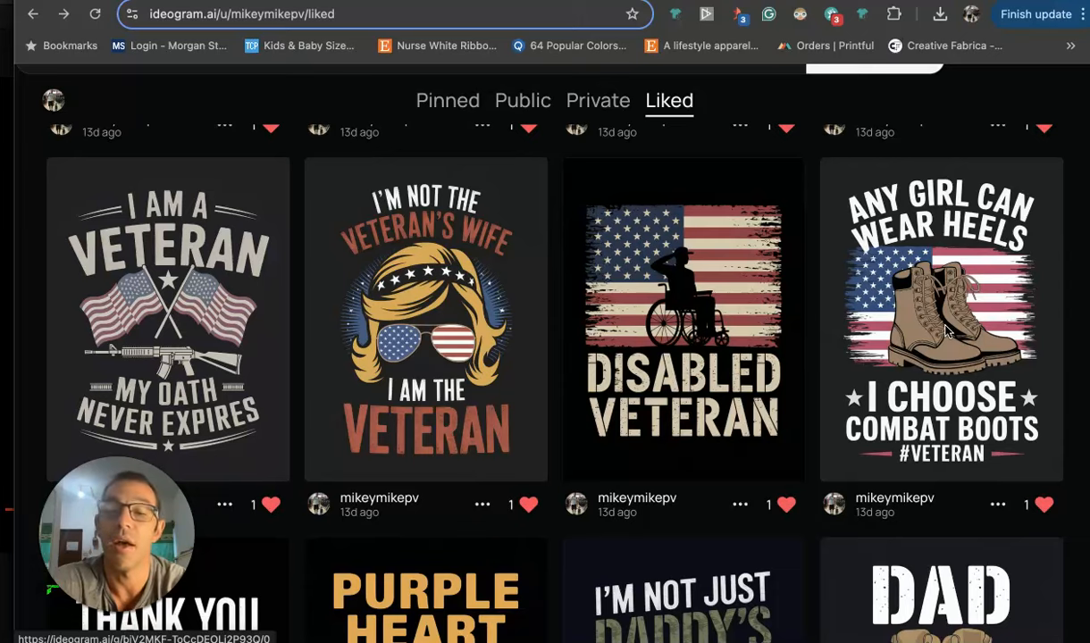
Open the liked "Purple Heart Vietnam Veteran Combat Wounded" design to view its details and prompt
scroll(947, 330, down, 4)
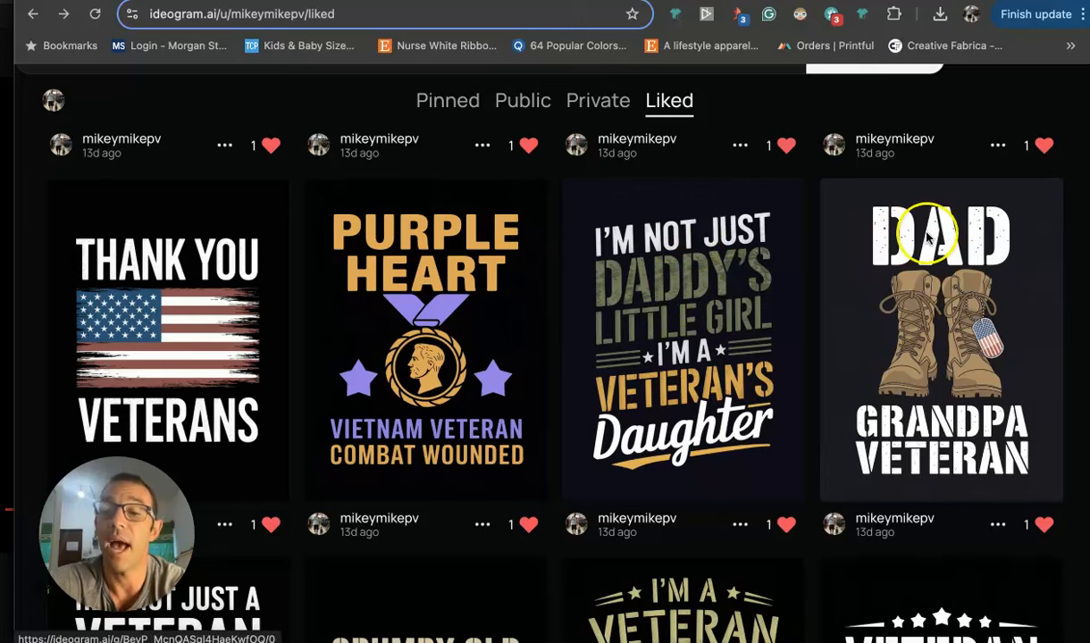
scroll(925, 398, down, 1)
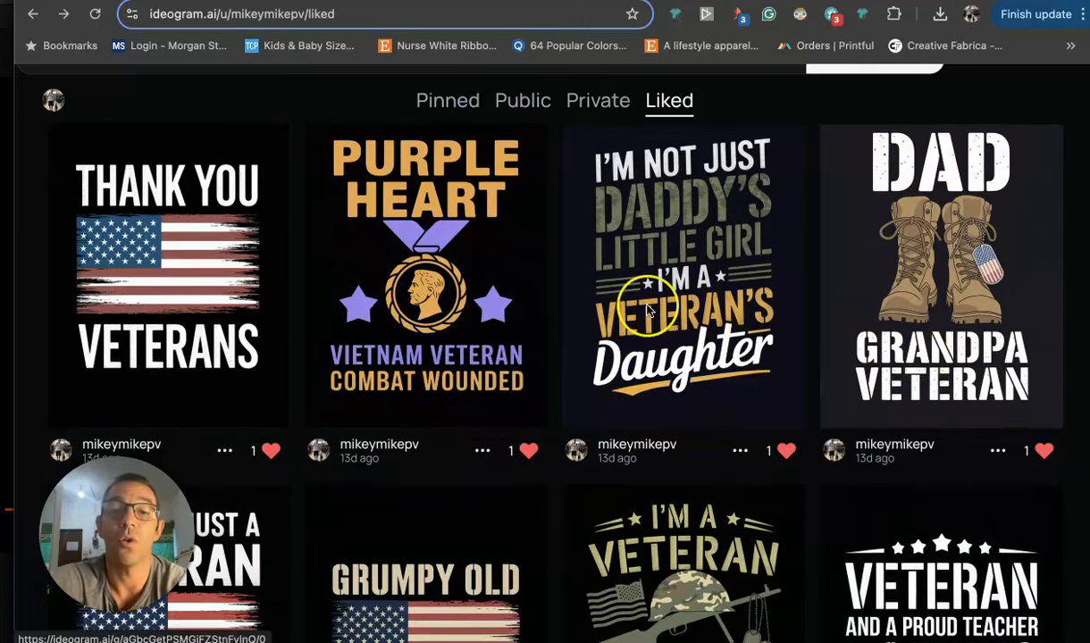
click(430, 265)
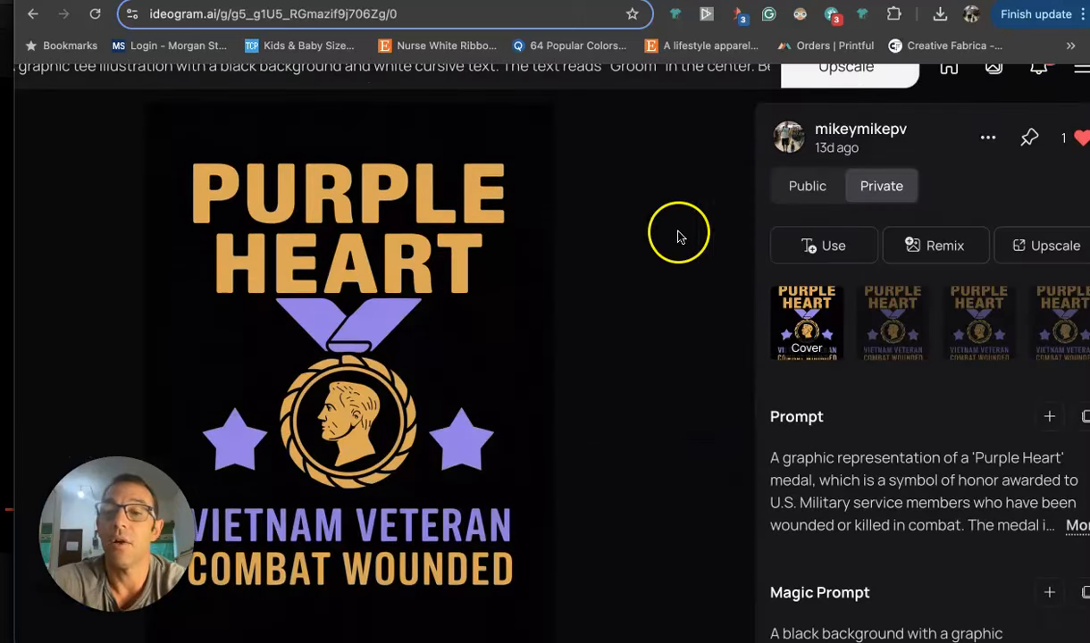
Load the Purple Heart design's prompt into the prompt box and remove the attached Groom image
scroll(850, 291, down, 2)
scroll(848, 288, up, 1)
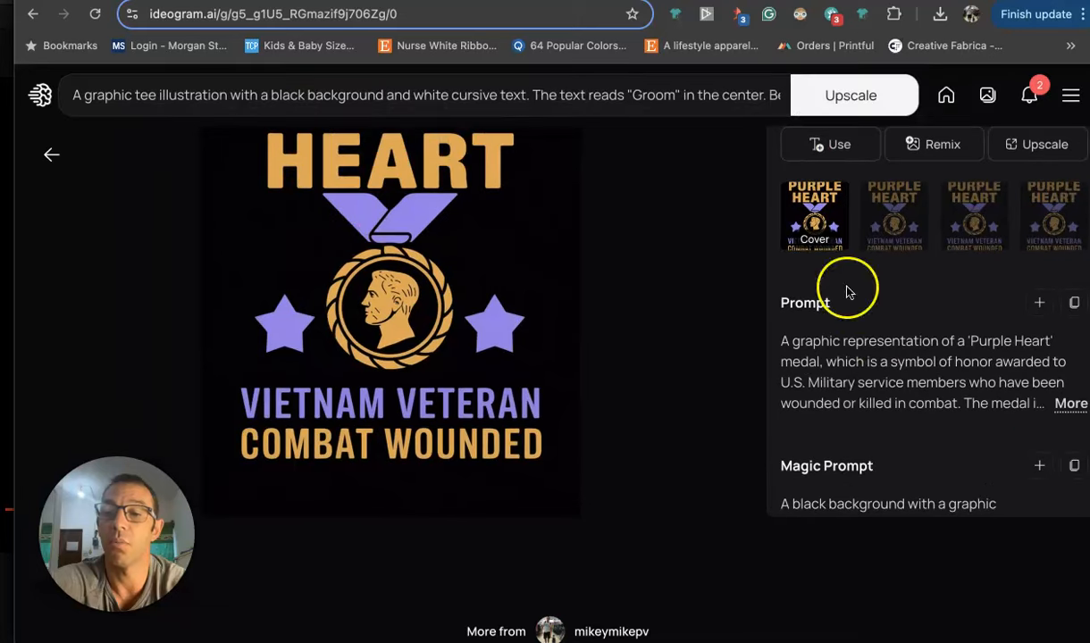
click(1039, 308)
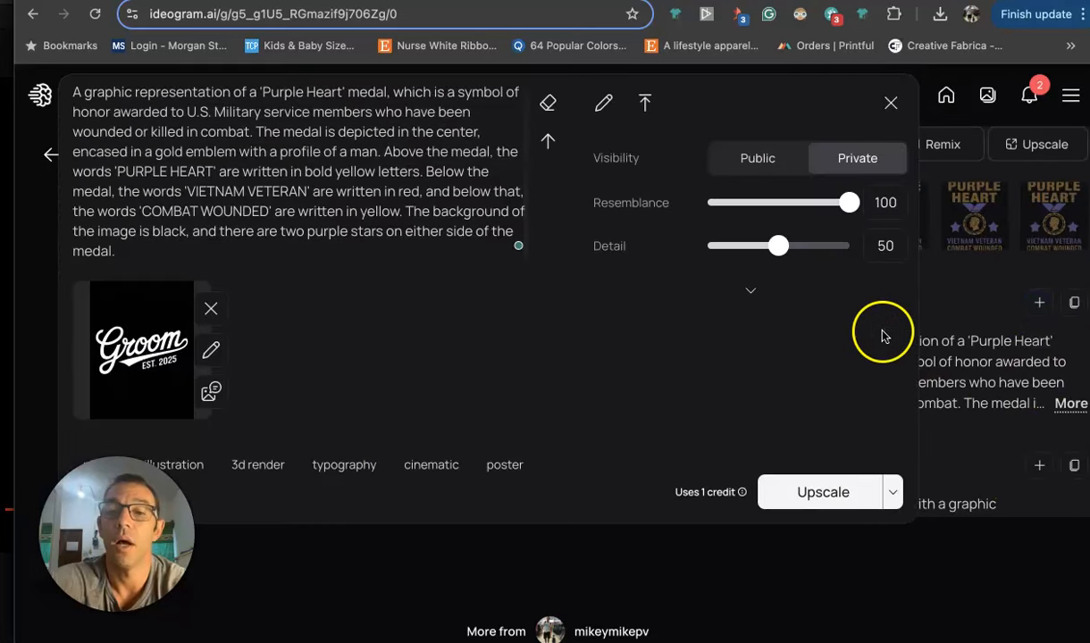
click(210, 310)
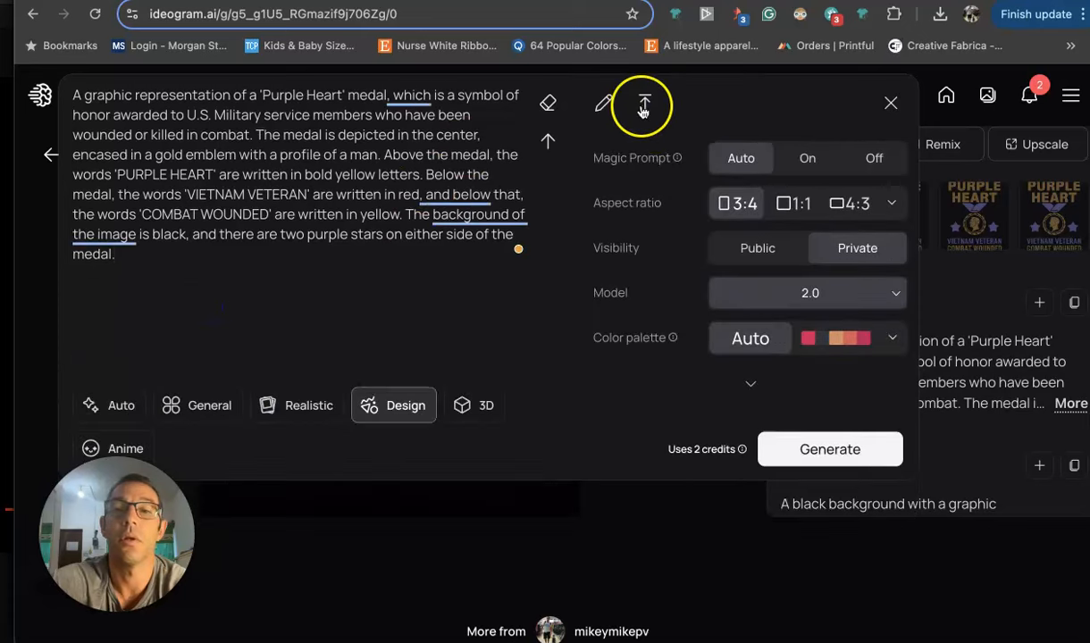
Review the expanded generation settings for the Purple Heart prompt, including the 3:4 aspect ratio, and collapse the prompt box
click(891, 106)
click(690, 92)
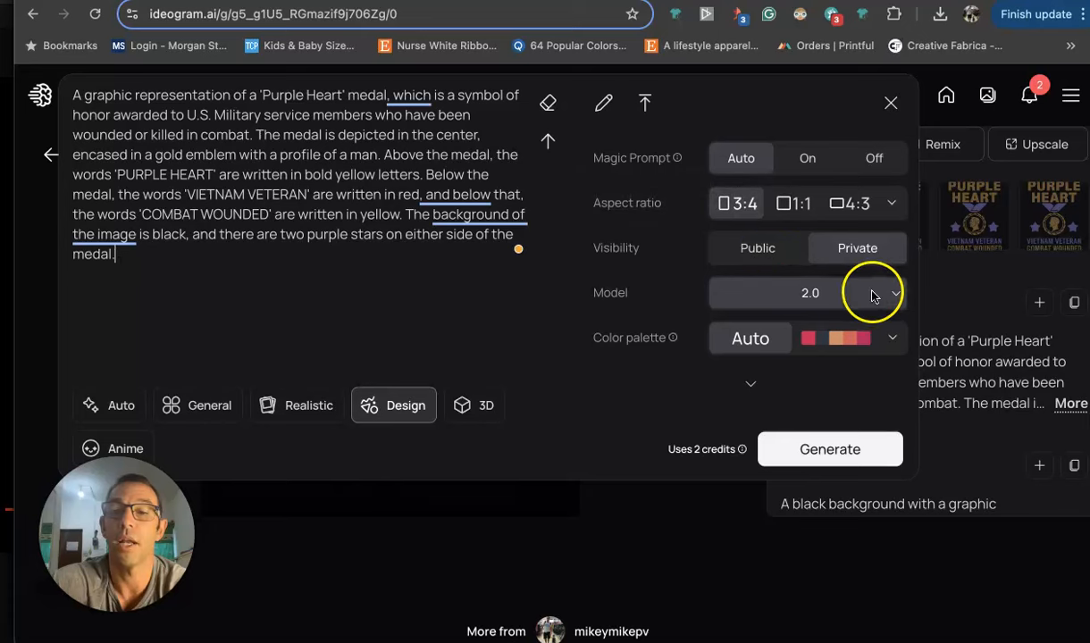
click(751, 384)
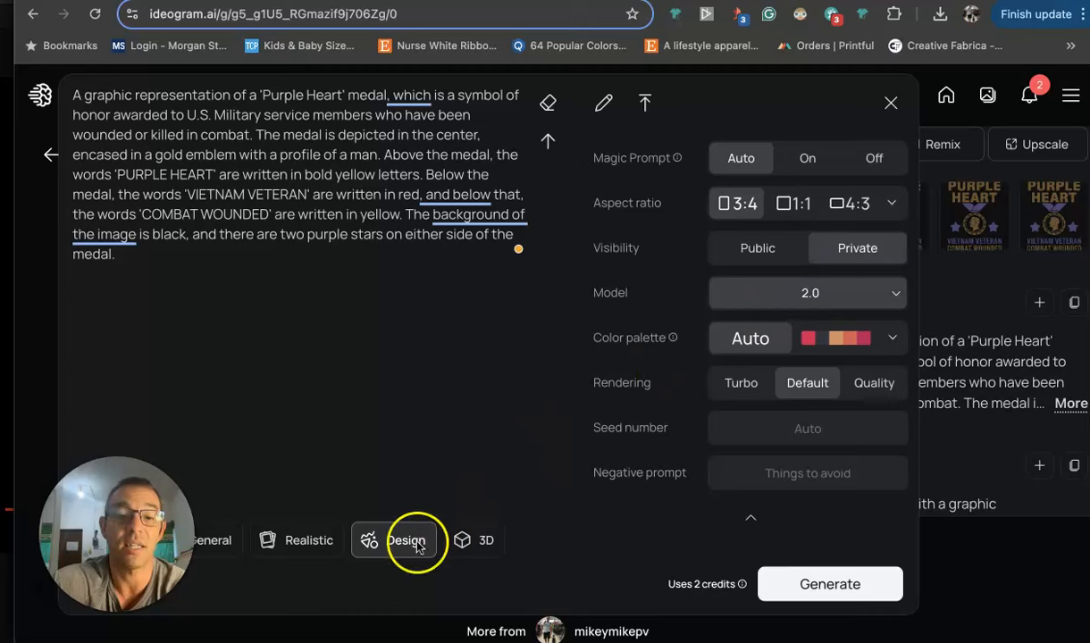
click(738, 205)
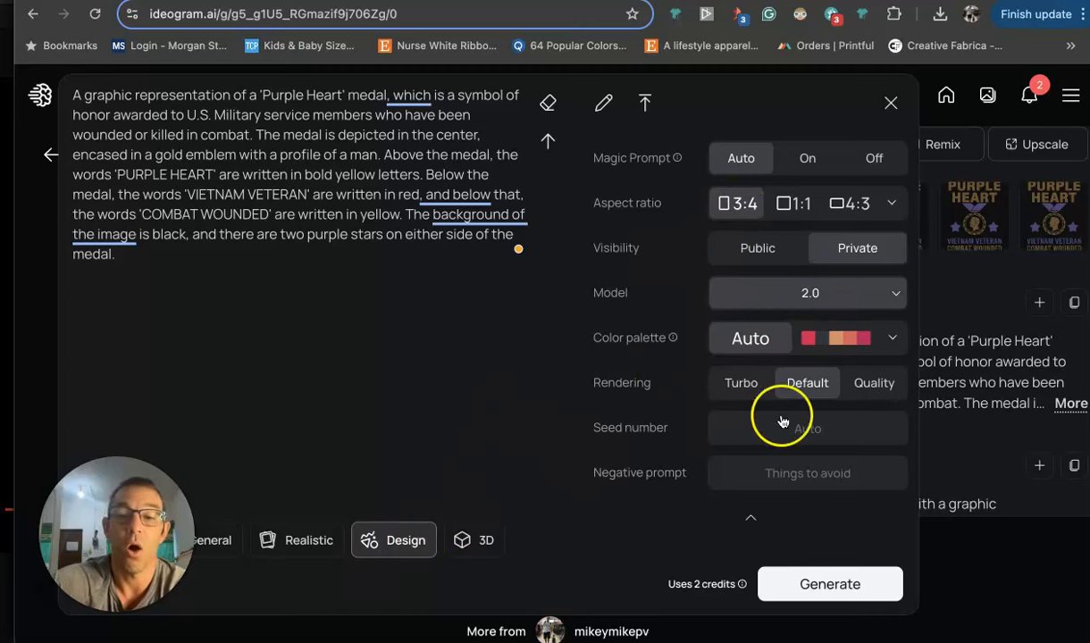
click(975, 555)
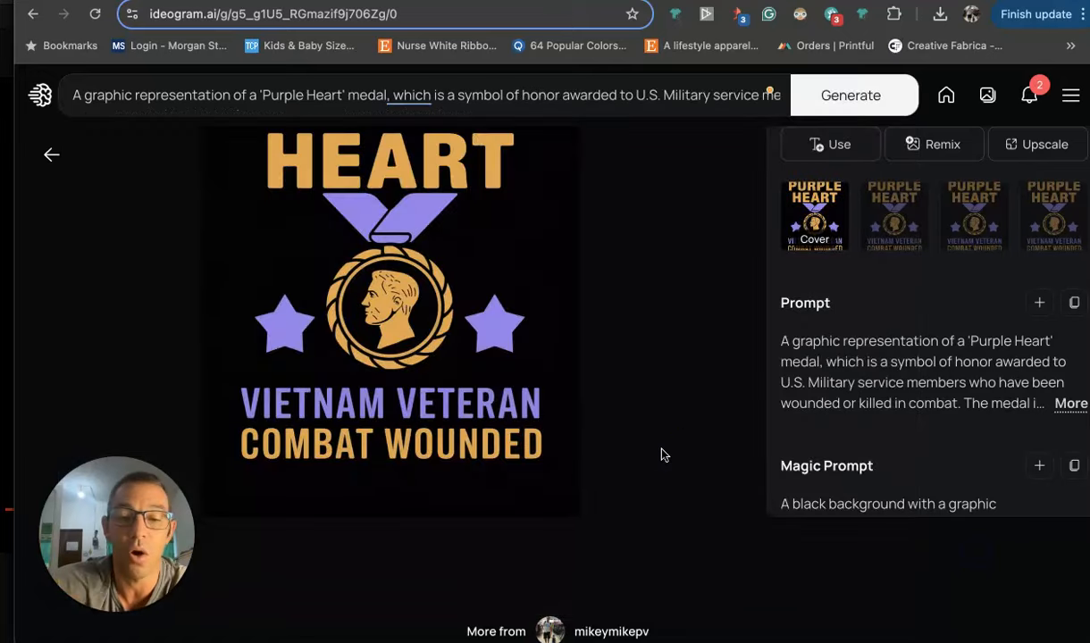
Switch to Adobe Photoshop 2024
mouse_move(550, 615)
click(718, 615)
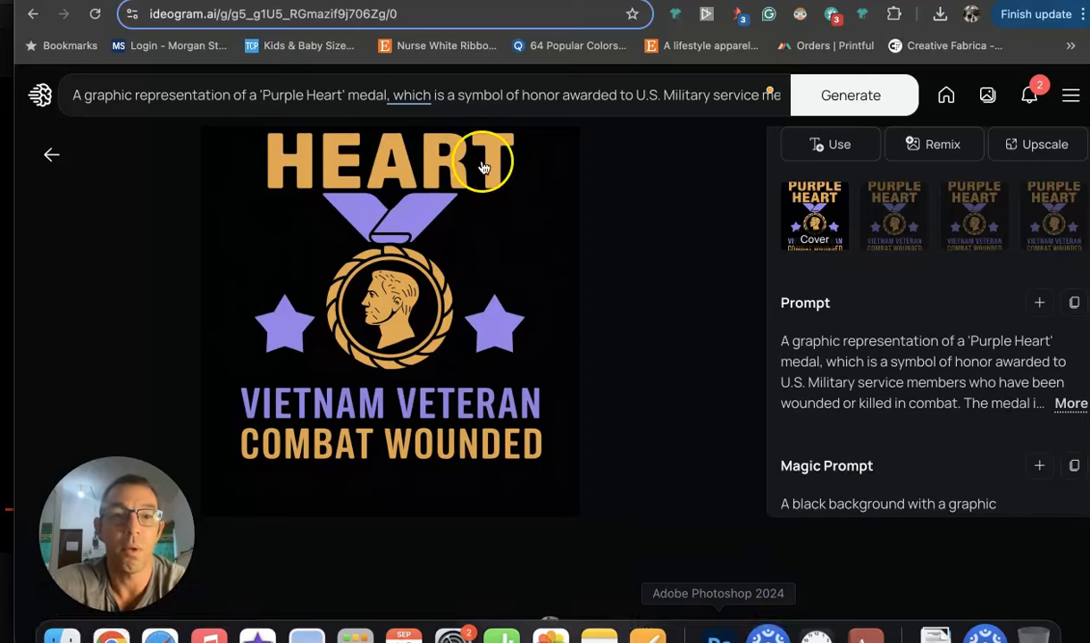
click(713, 617)
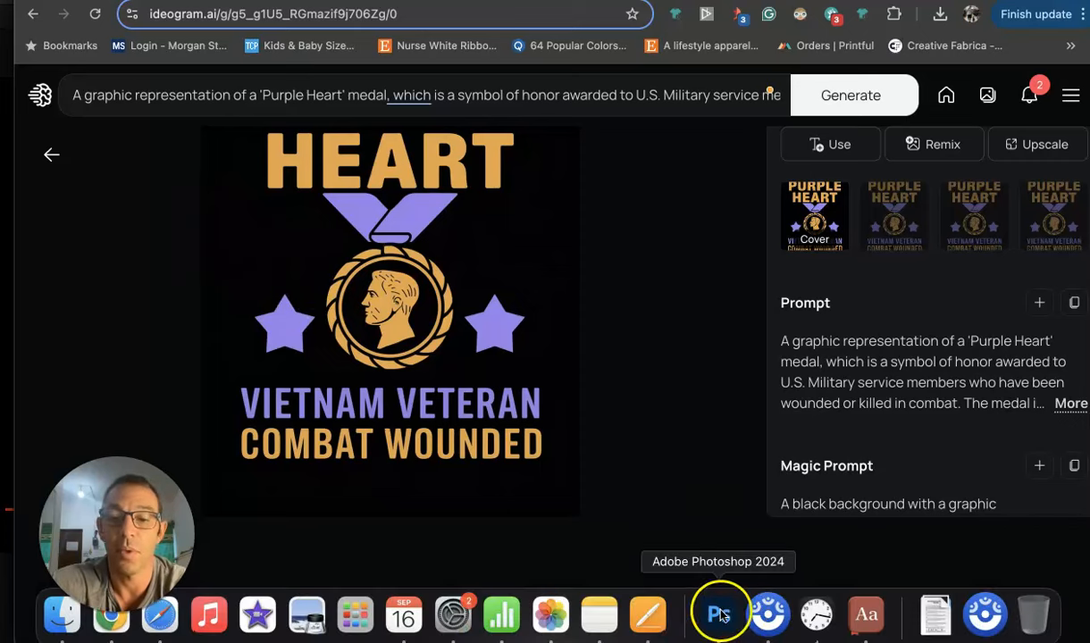
click(724, 616)
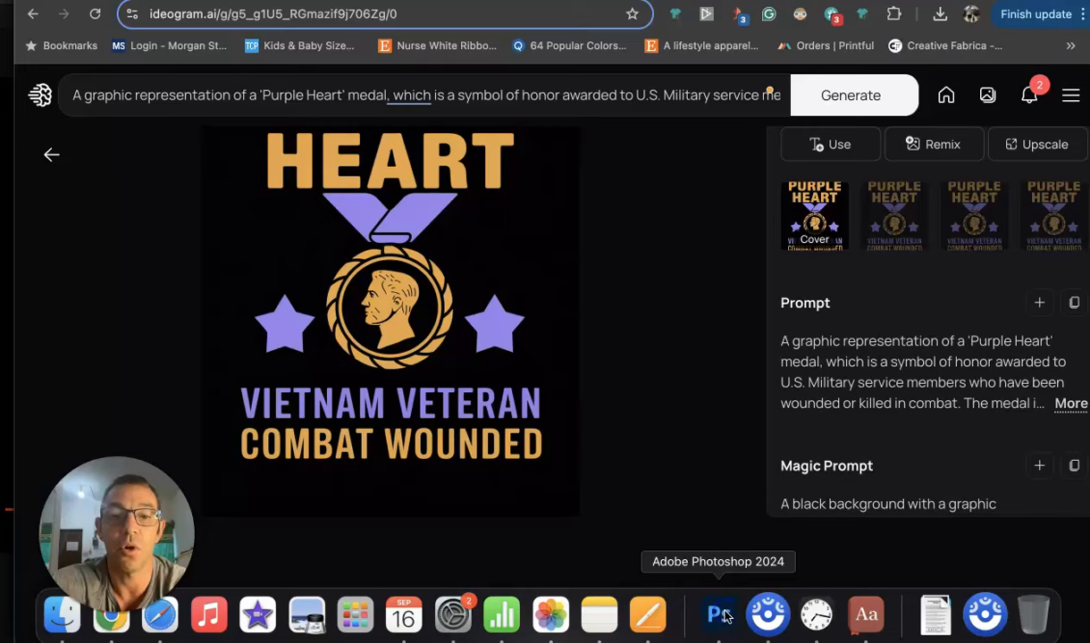
click(715, 617)
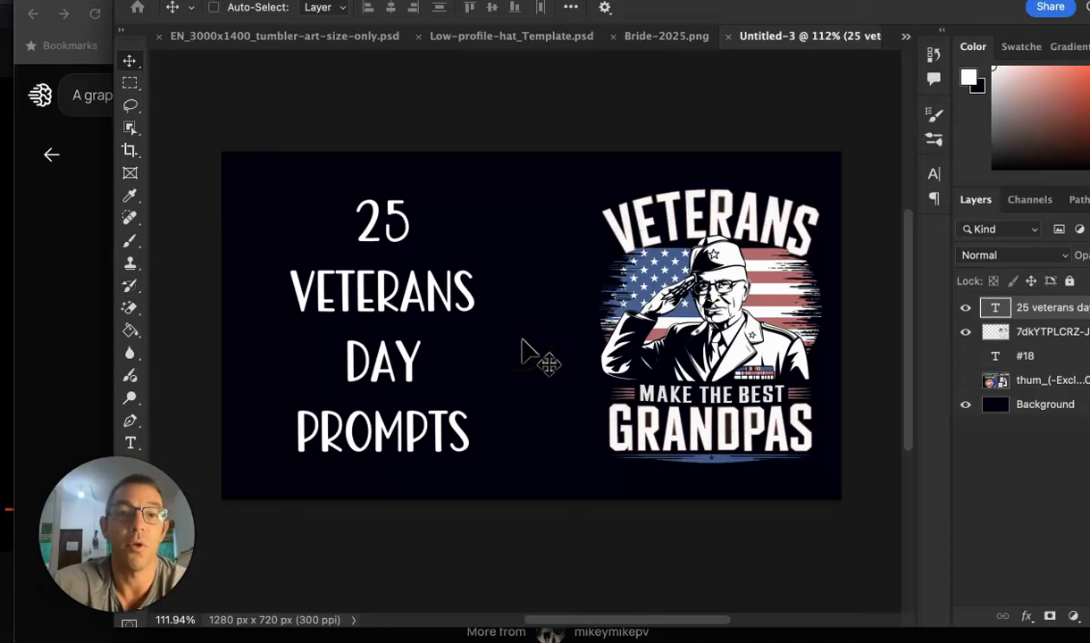
Create a 4500 x 5400 px document at 300 ppi with a dark navy background color (RGB 0, 0, 15)
key(super+n)
click(170, 215)
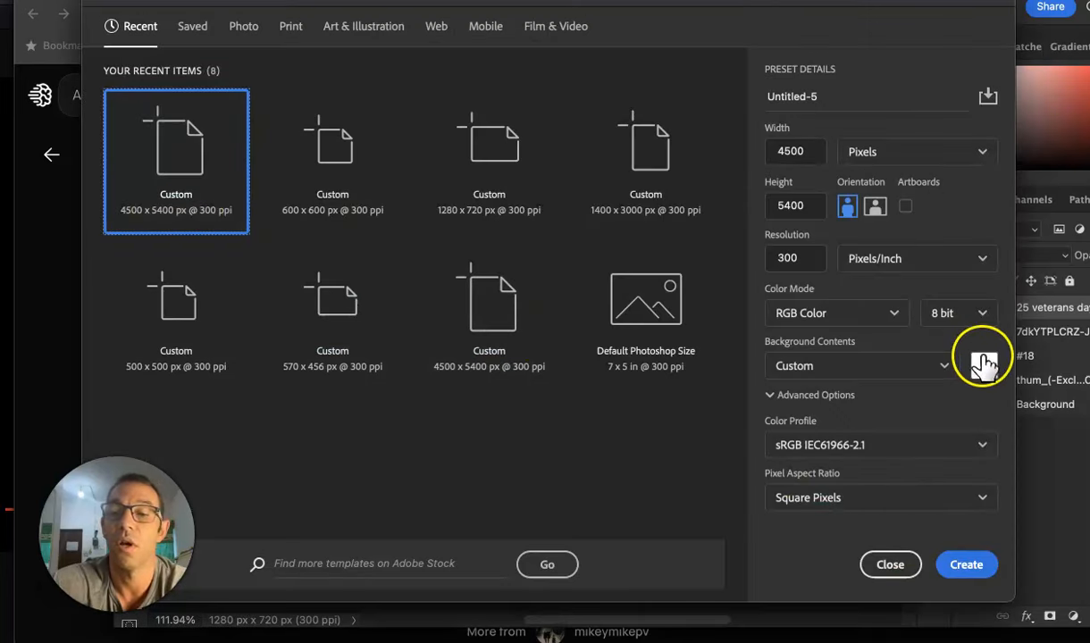
click(986, 367)
text(f)
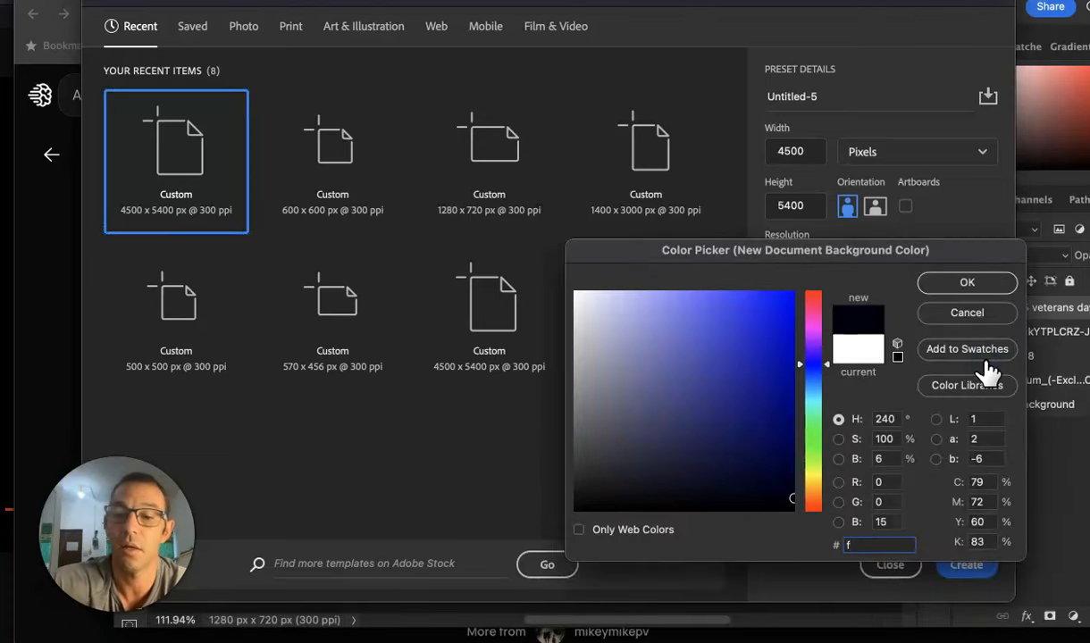
click(967, 282)
click(964, 567)
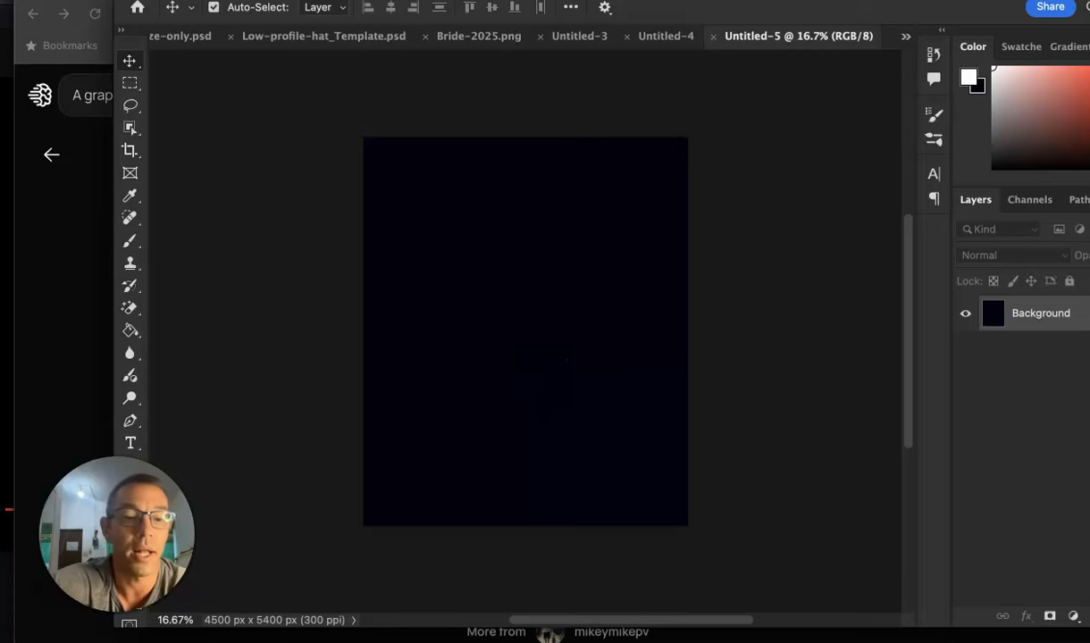
Preview 7dkYTPLCRZ-J7Iiq4EIs-Q.jpg in the Downloads folder and place it in the new document
mouse_move(70, 628)
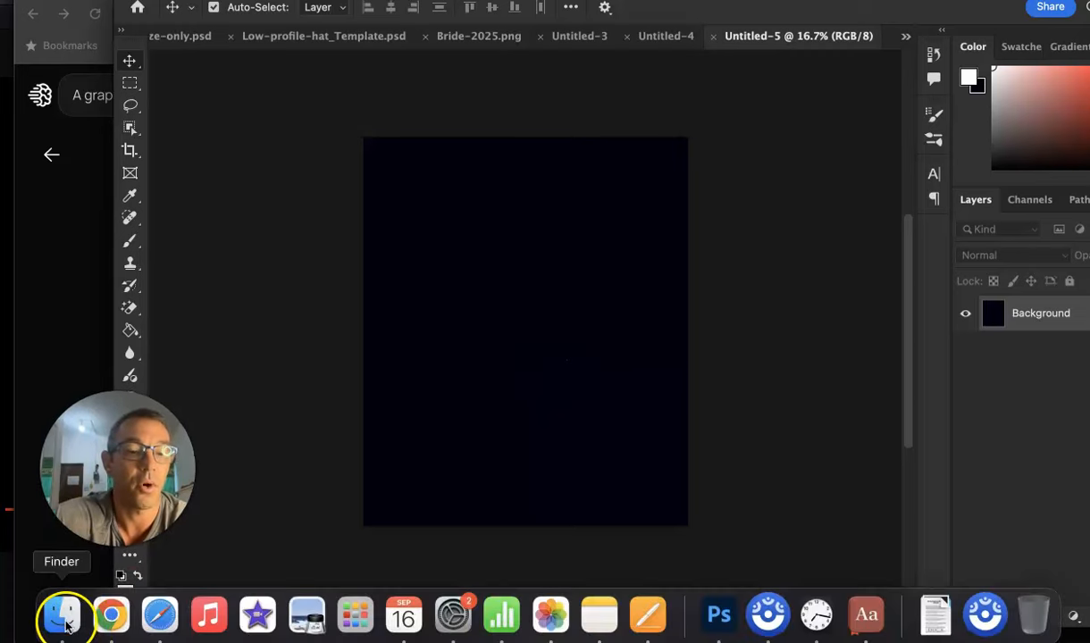
click(67, 625)
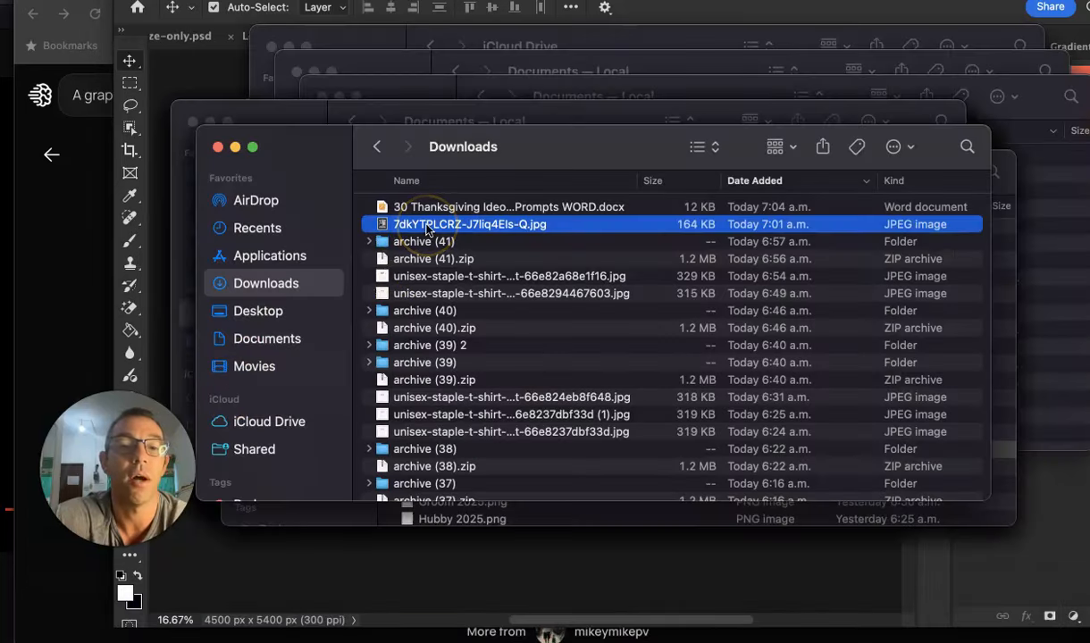
key(space)
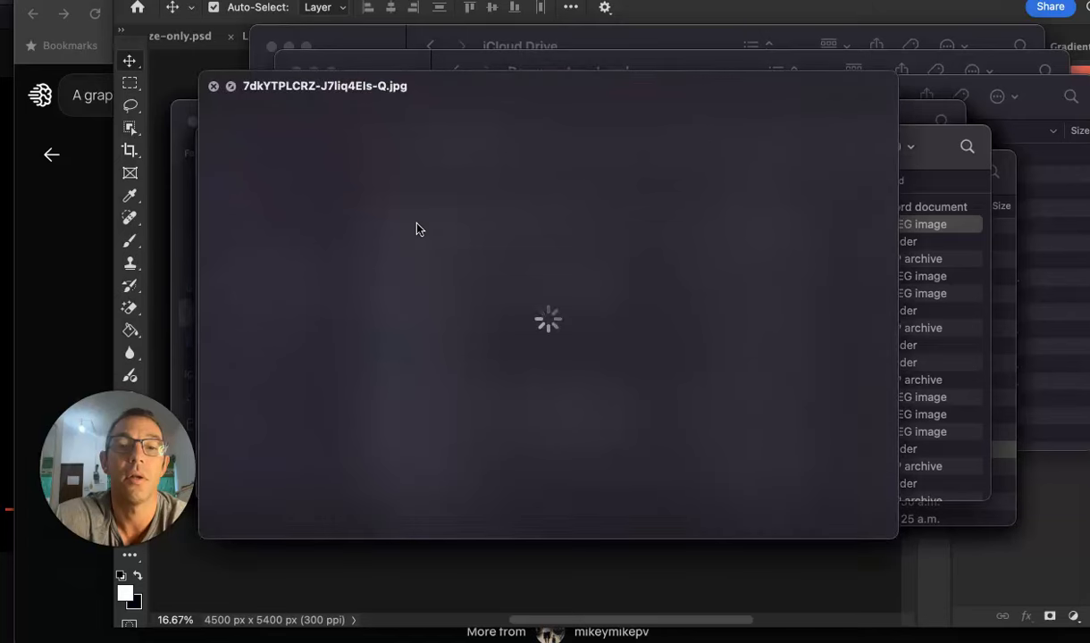
key(space)
drag(447, 510, 462, 572)
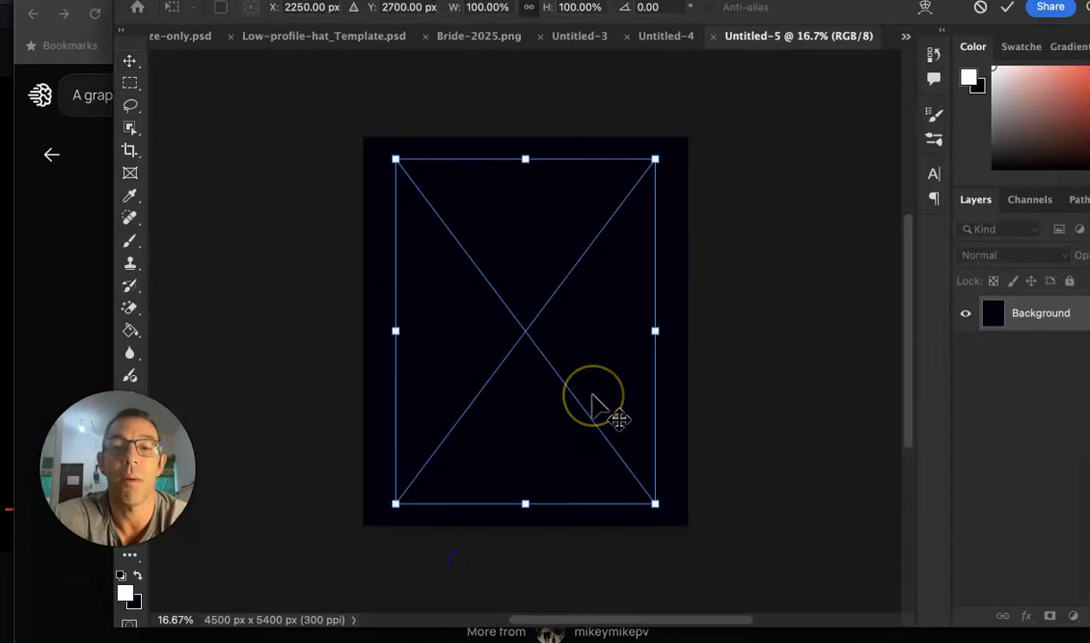
key(Return)
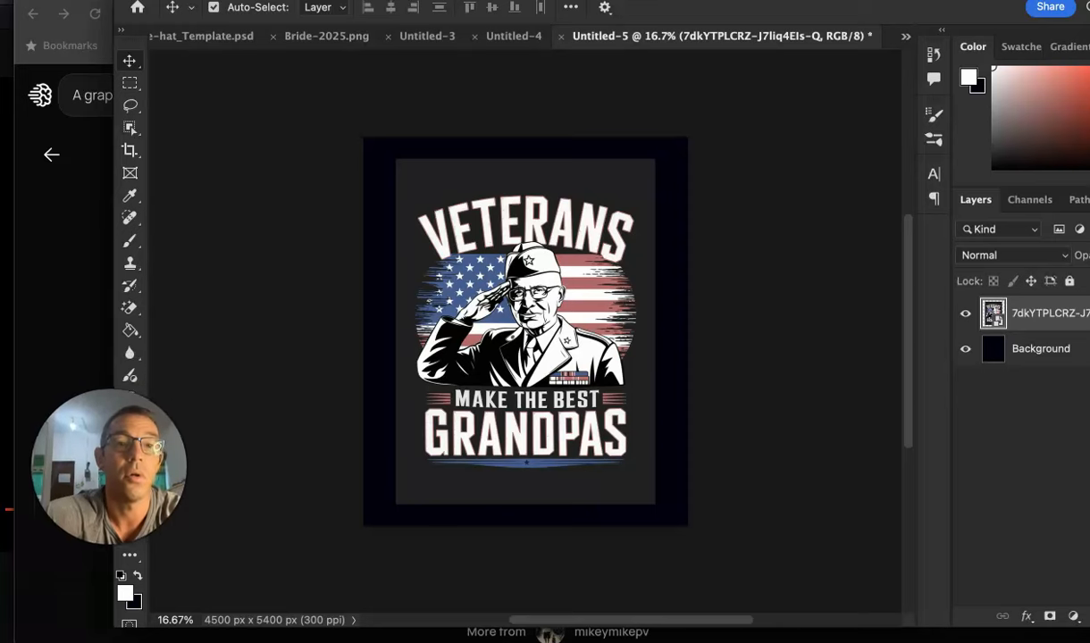
Try to remove the dark gray background around the grandpa artwork with the Magic Eraser
click(261, 289)
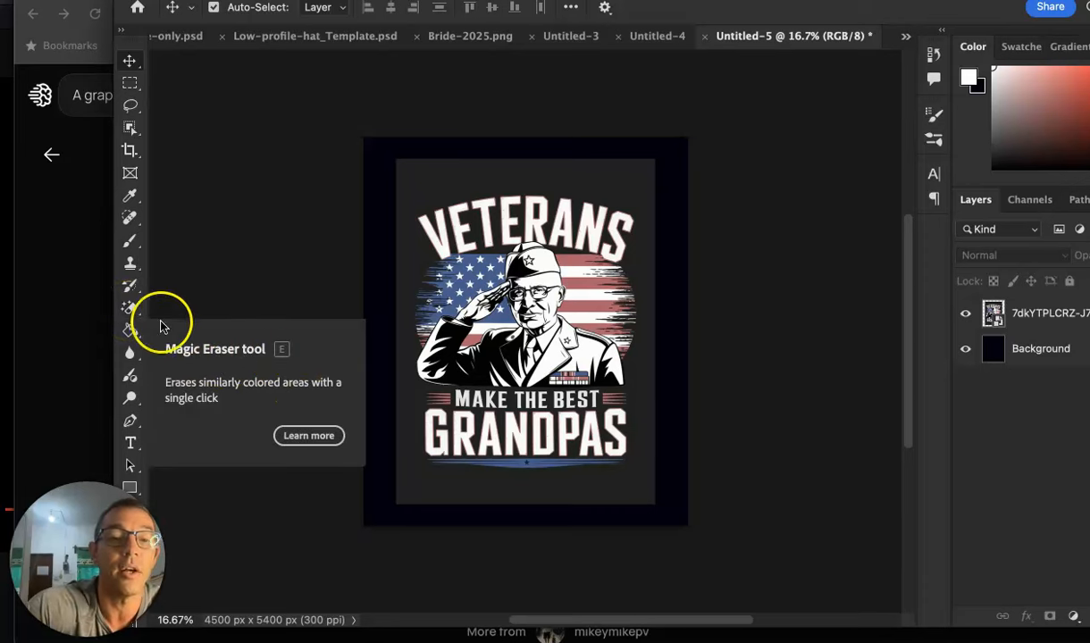
click(126, 315)
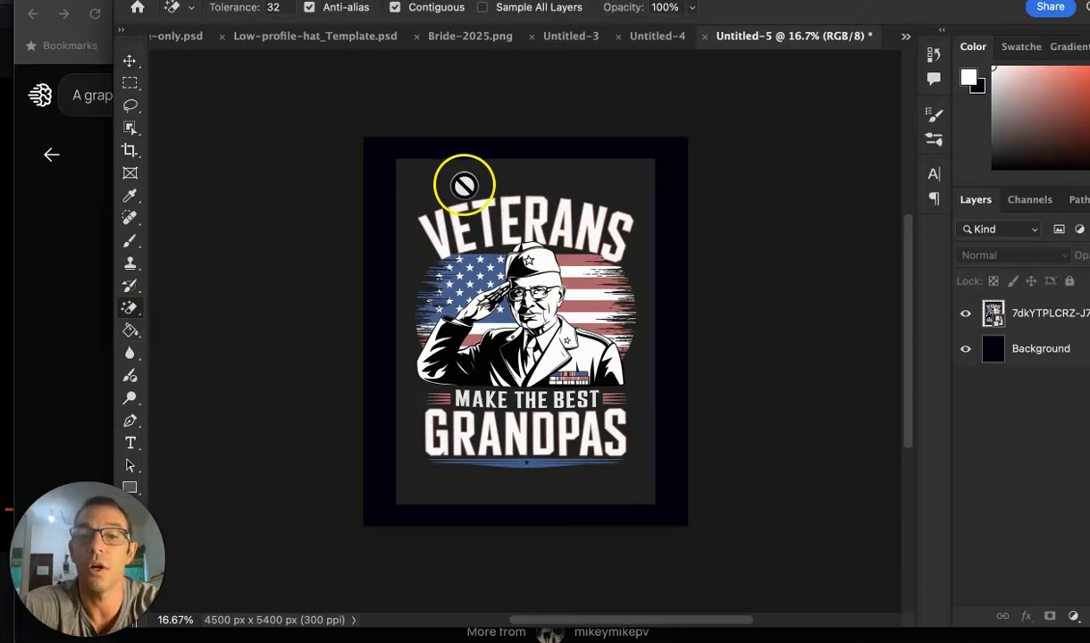
click(579, 188)
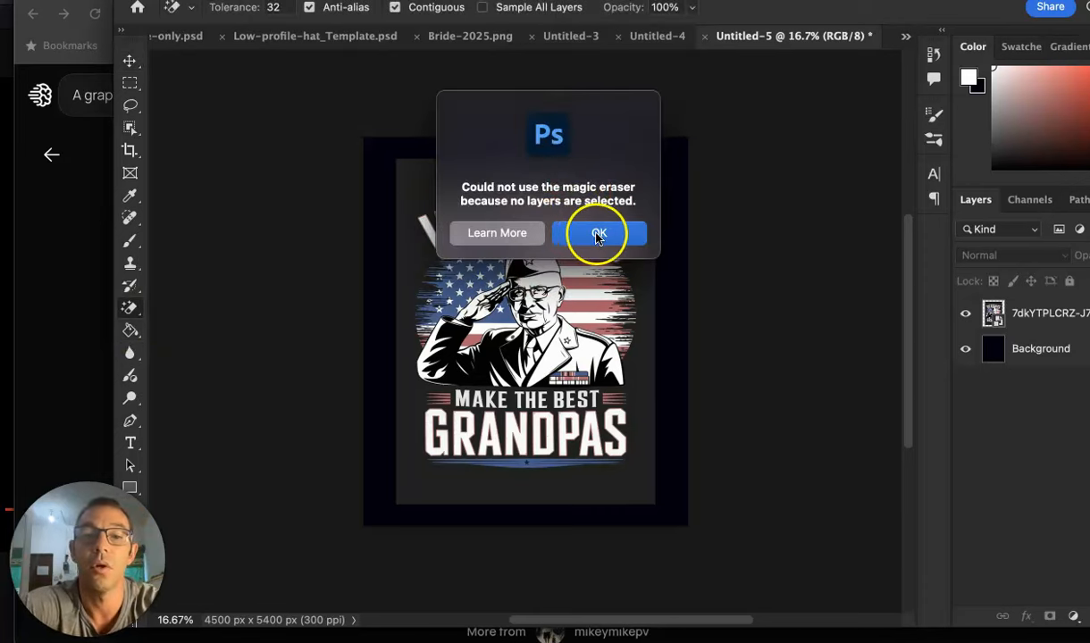
click(606, 235)
Select the placed grandpa artwork layer and erase its dark gray background with the Magic Eraser
key(v)
click(487, 215)
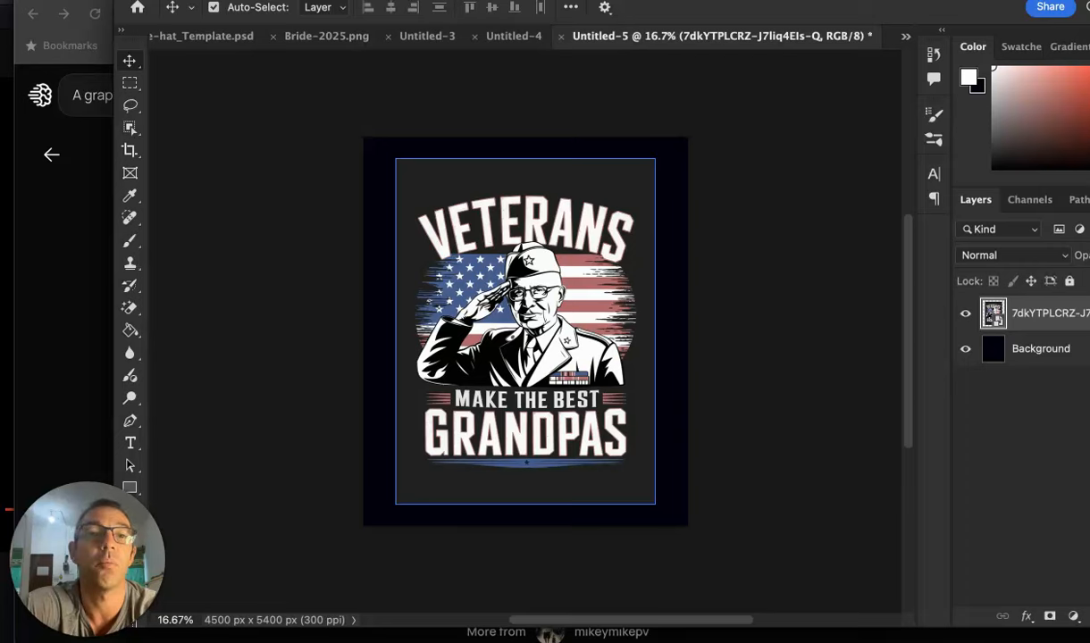
key(e)
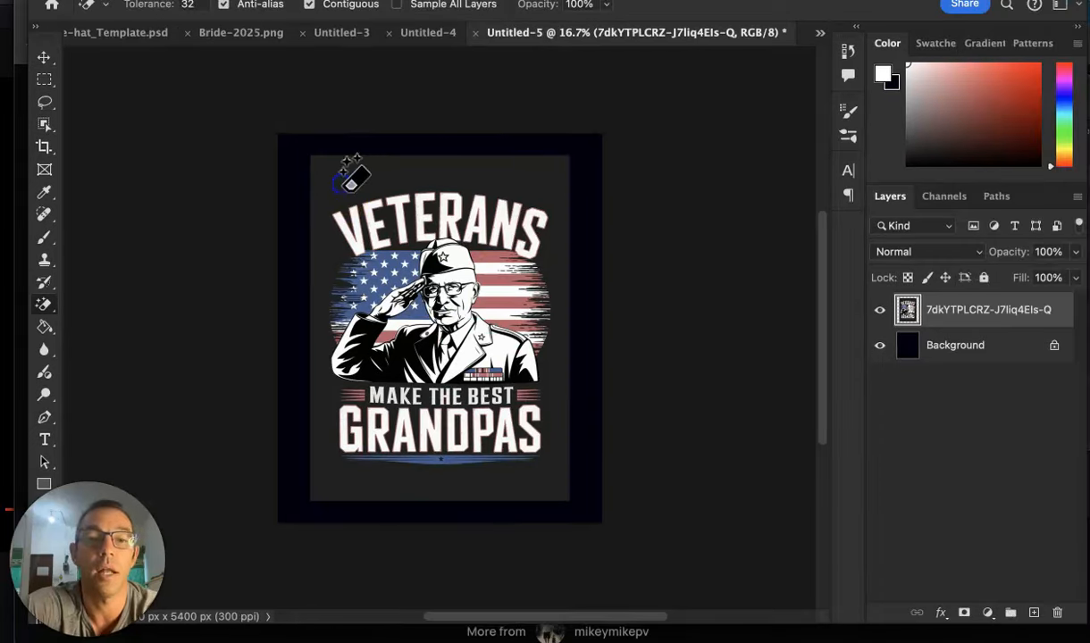
click(346, 177)
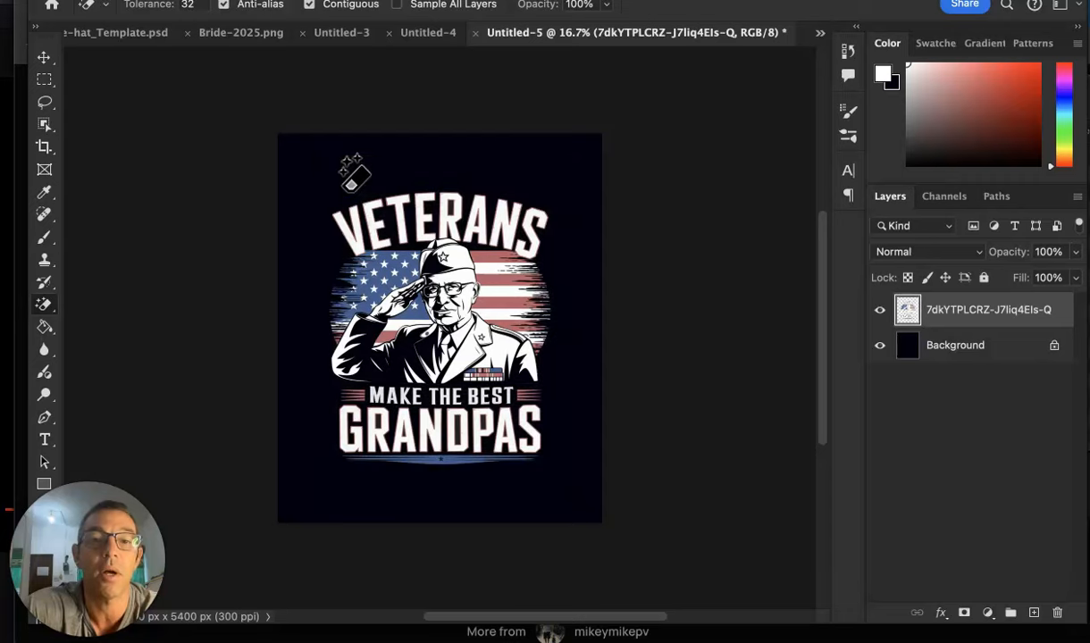
Hide the Background layer and erase the dark fill enclosed by the R in VETERANS
scroll(347, 177, up, 3)
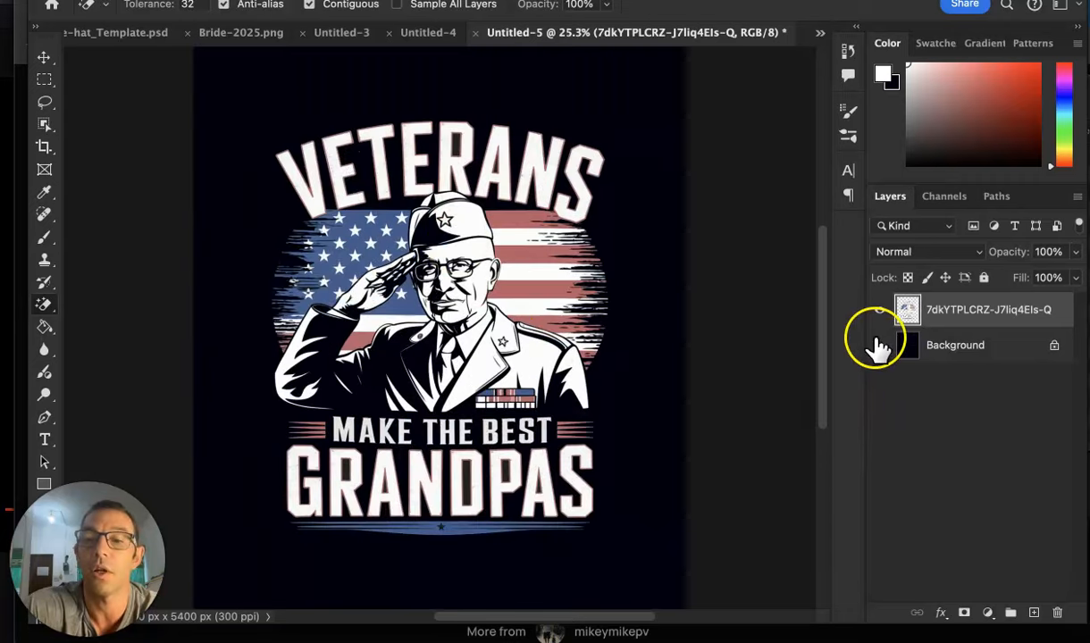
click(880, 346)
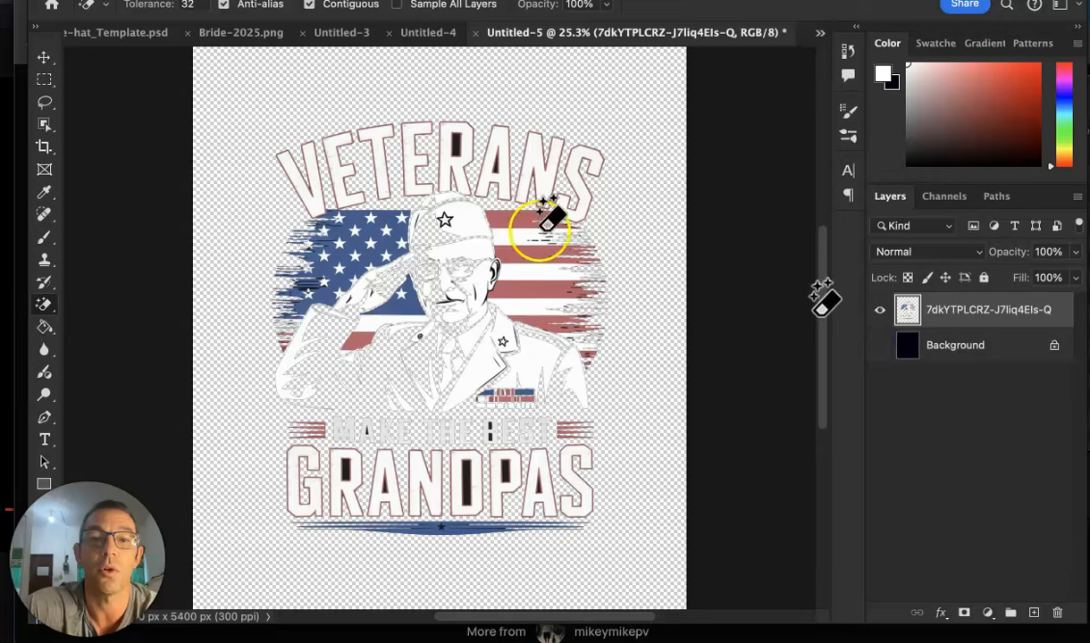
scroll(465, 185, up, 1)
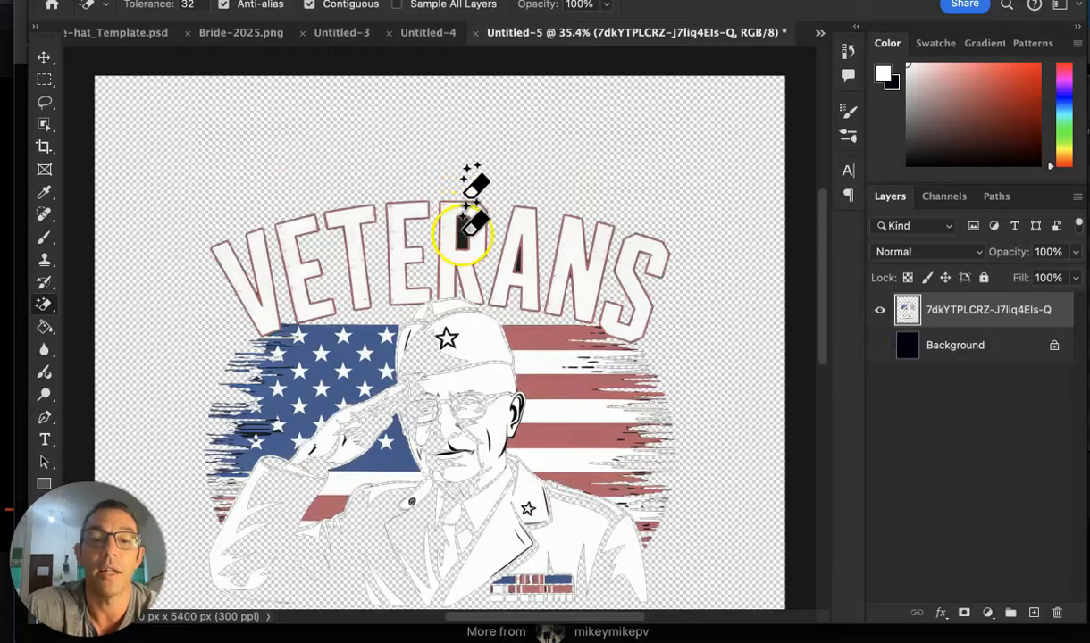
scroll(570, 288, up, 3)
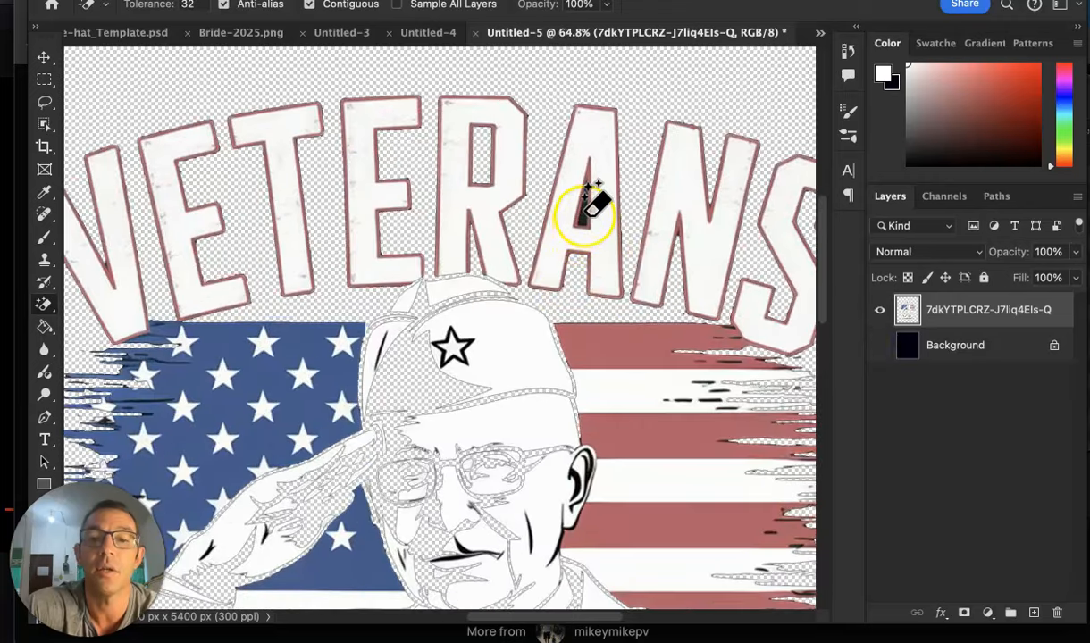
Erase the dark fills enclosed by the letters R, A, D, P and A in GRANDPAS with the Magic Eraser
scroll(591, 200, down, 10)
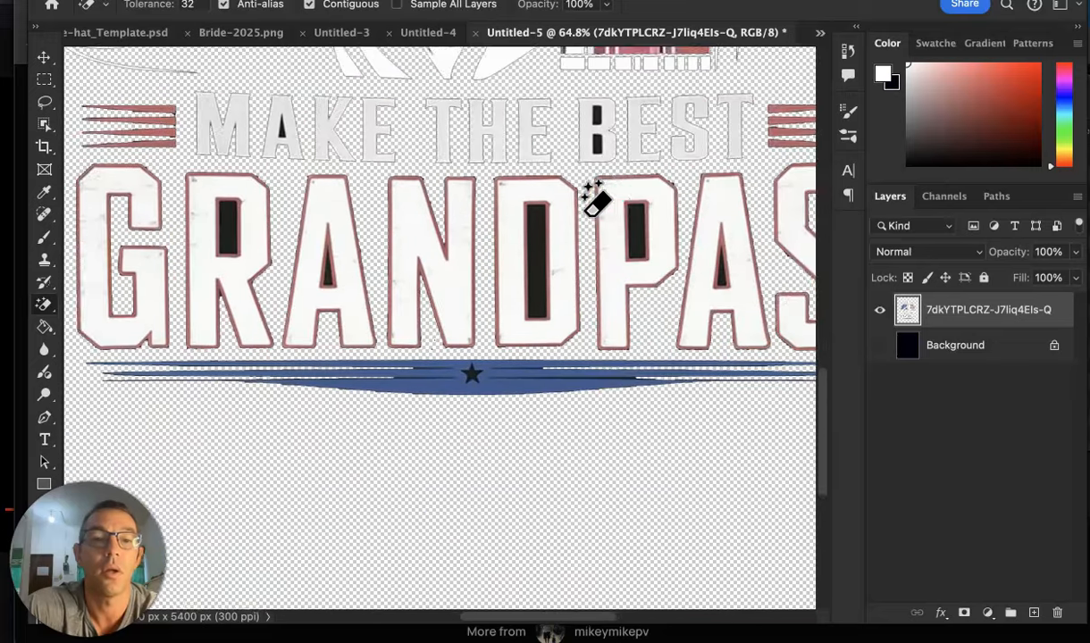
scroll(536, 210, left, 5)
click(517, 228)
click(517, 229)
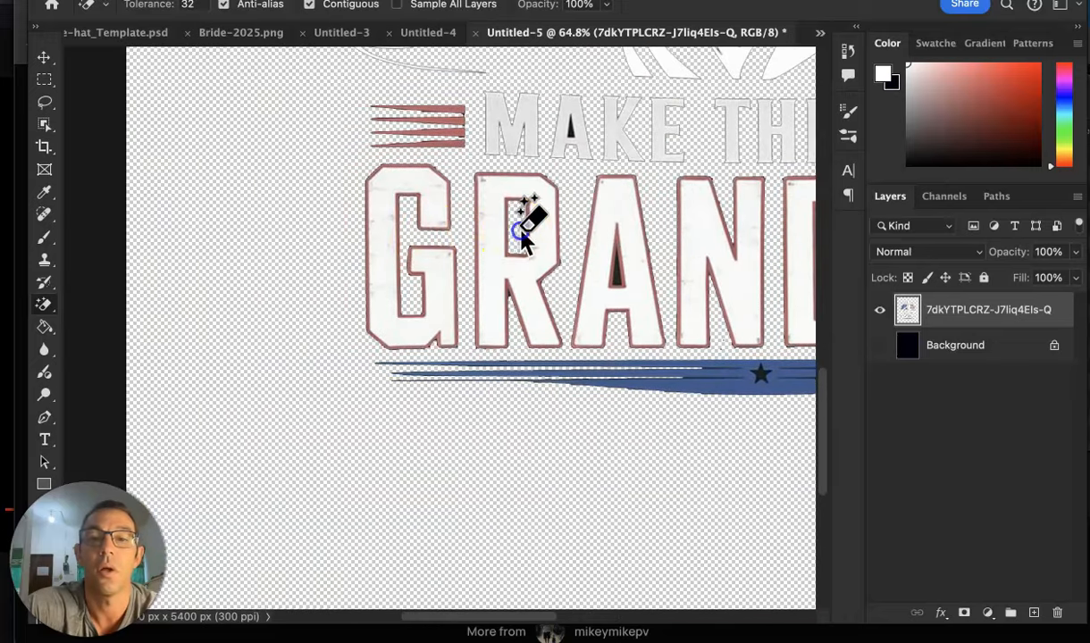
scroll(619, 273, right, 5)
click(594, 286)
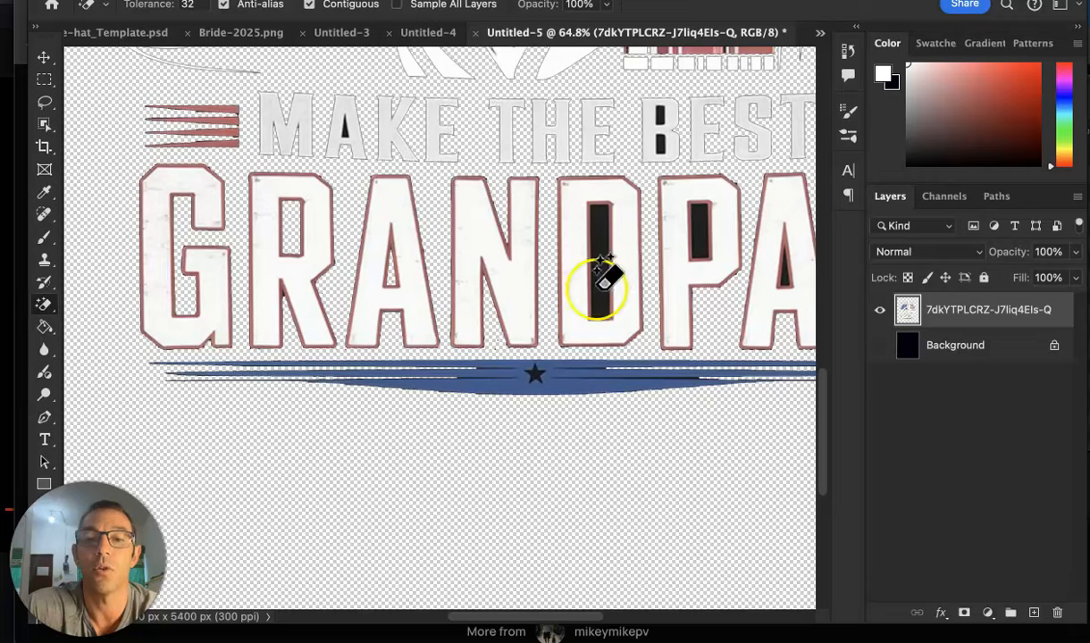
click(701, 225)
scroll(706, 214, right, 5)
click(722, 260)
Fill the gray letters of MAKE with white using the Paint Bucket
scroll(731, 255, down, 10)
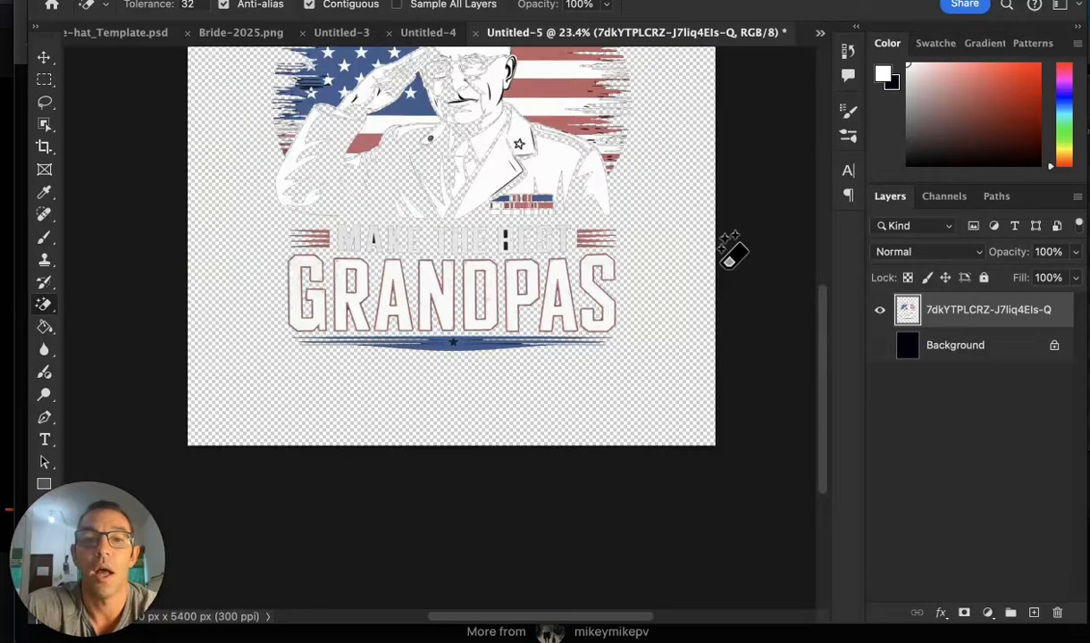
scroll(491, 286, up, 6)
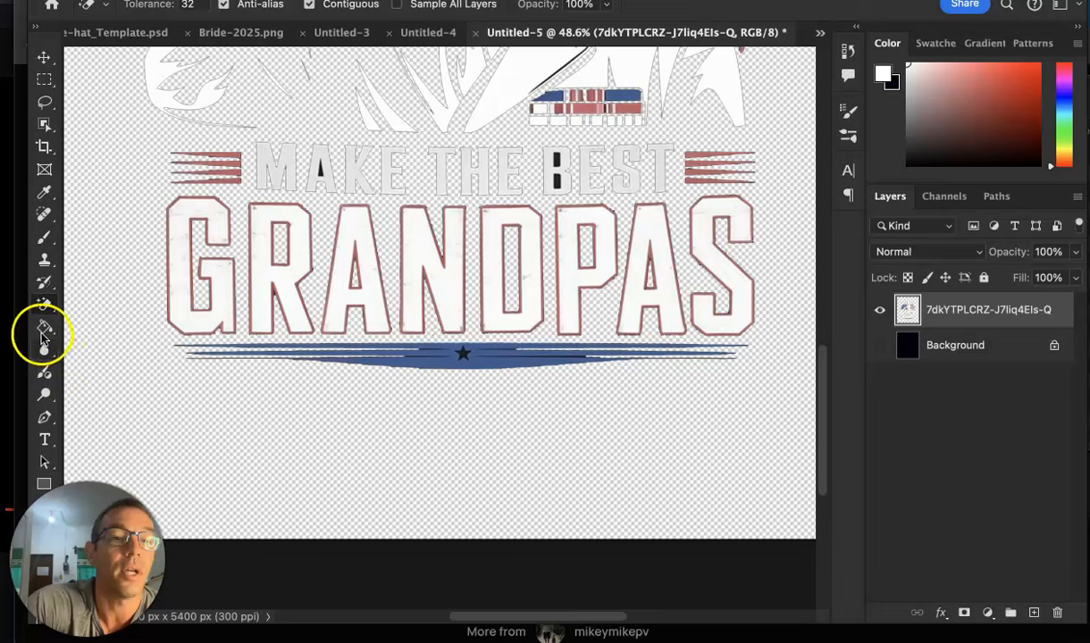
click(44, 329)
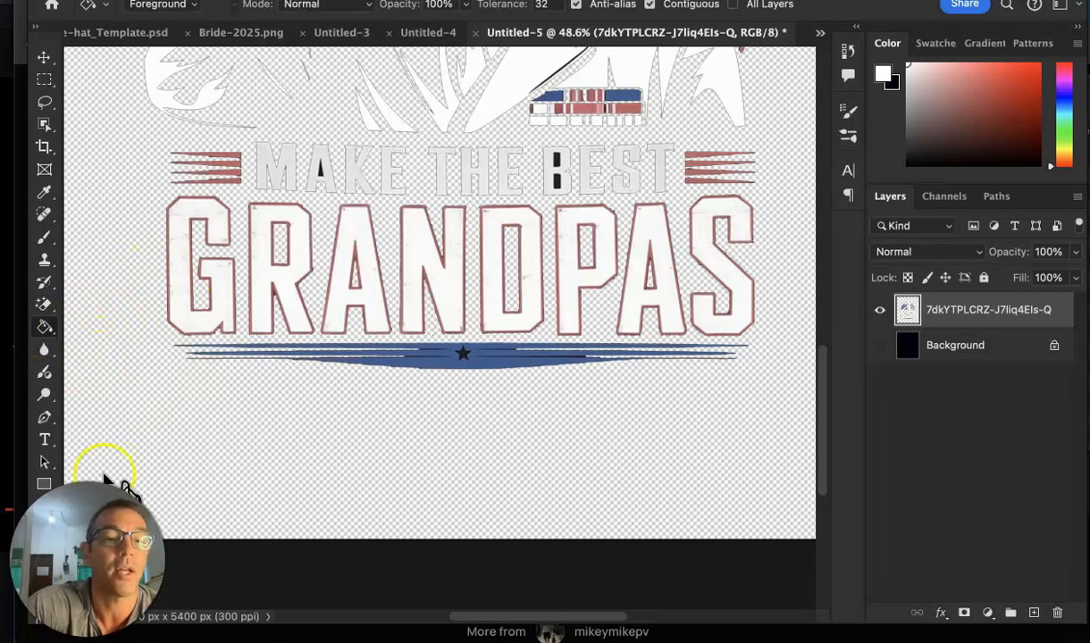
key(v)
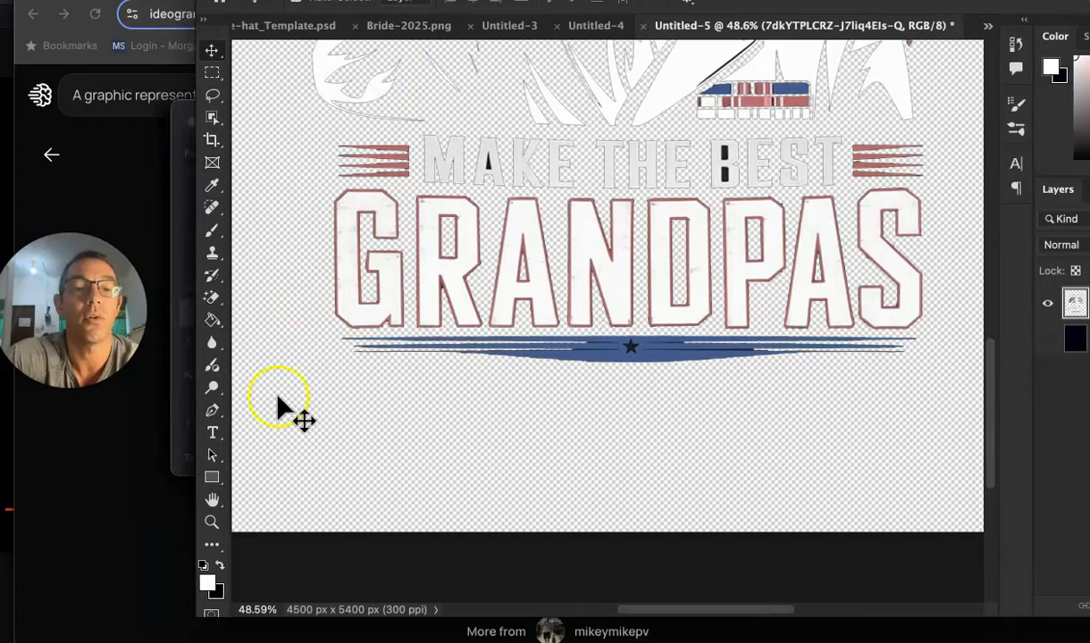
key(g)
click(445, 176)
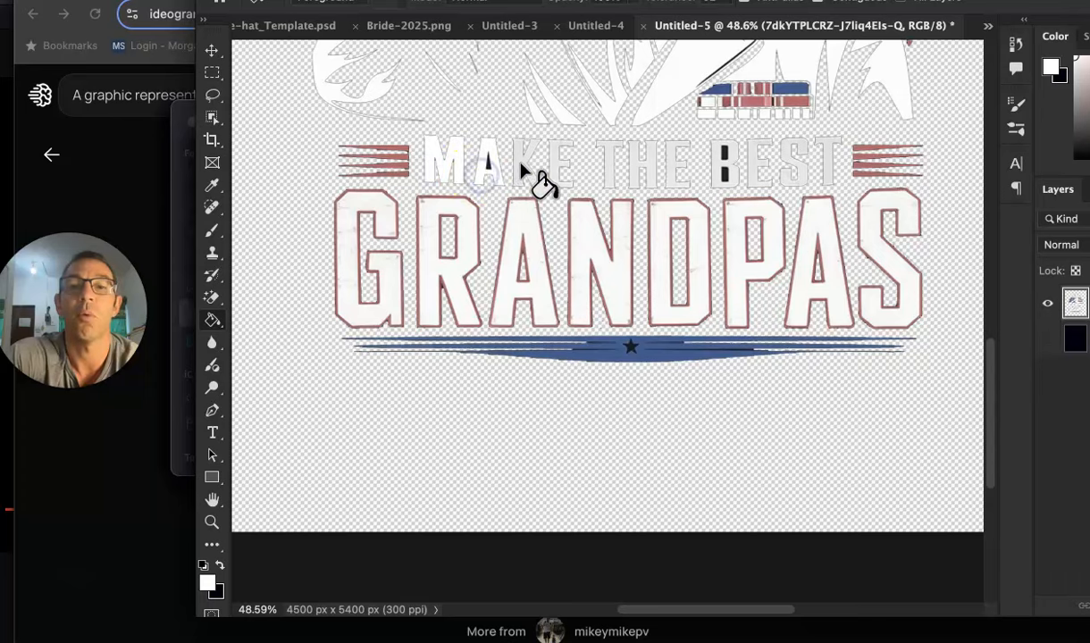
scroll(521, 166, up, 5)
scroll(507, 152, up, 2)
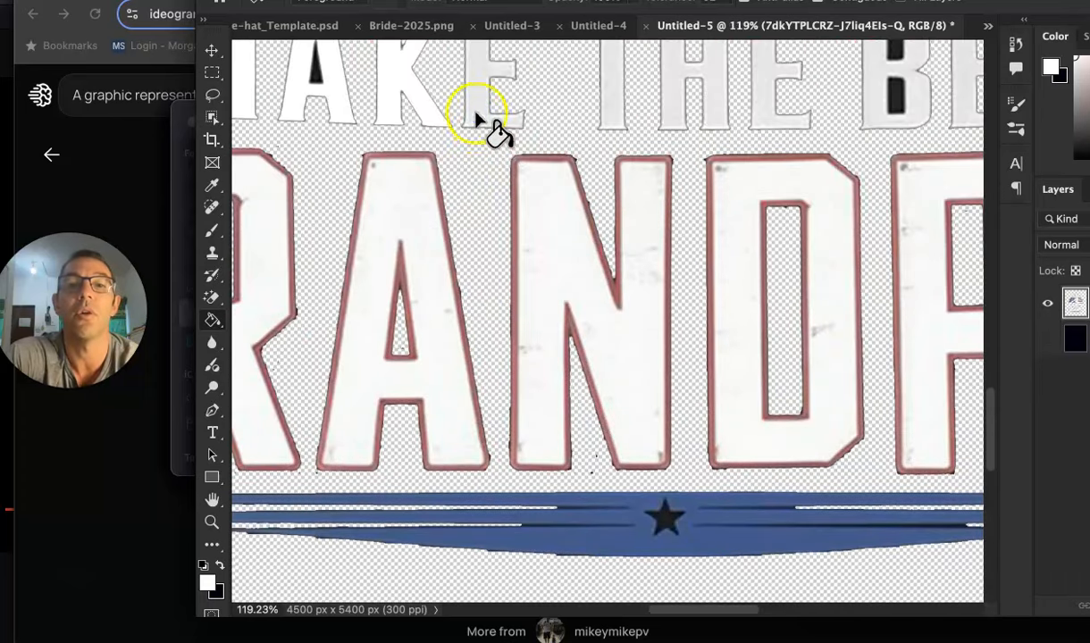
scroll(480, 116, up, 3)
Fill the gray letters of THE and BEST with white using the Paint Bucket
click(604, 181)
scroll(613, 189, right, 3)
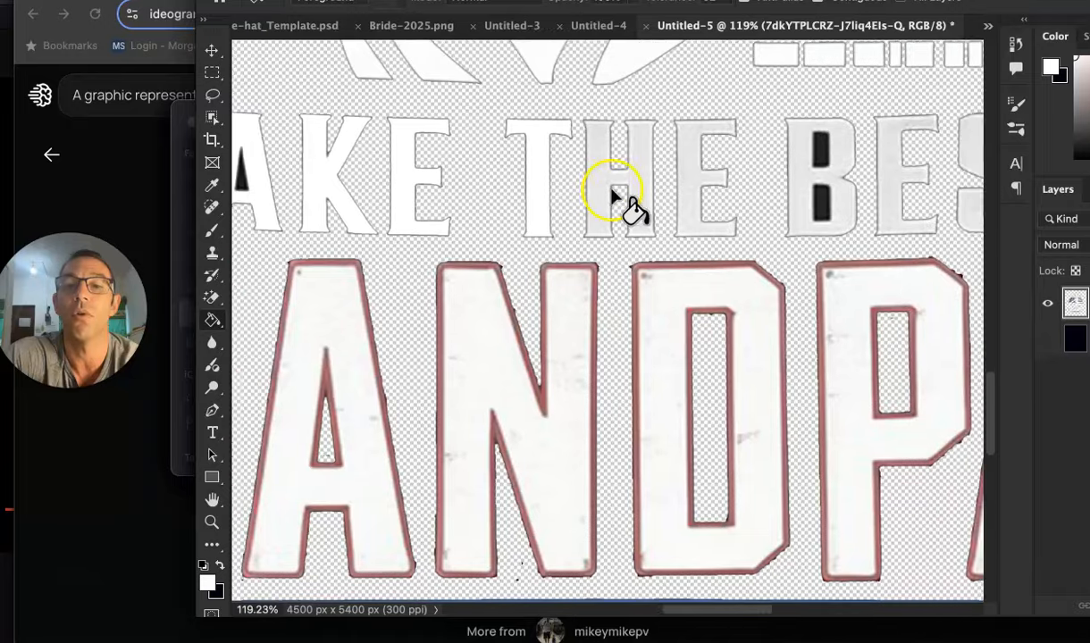
scroll(612, 193, right, 2)
click(577, 186)
click(624, 177)
click(719, 181)
scroll(729, 186, right, 2)
click(751, 181)
scroll(753, 180, right, 3)
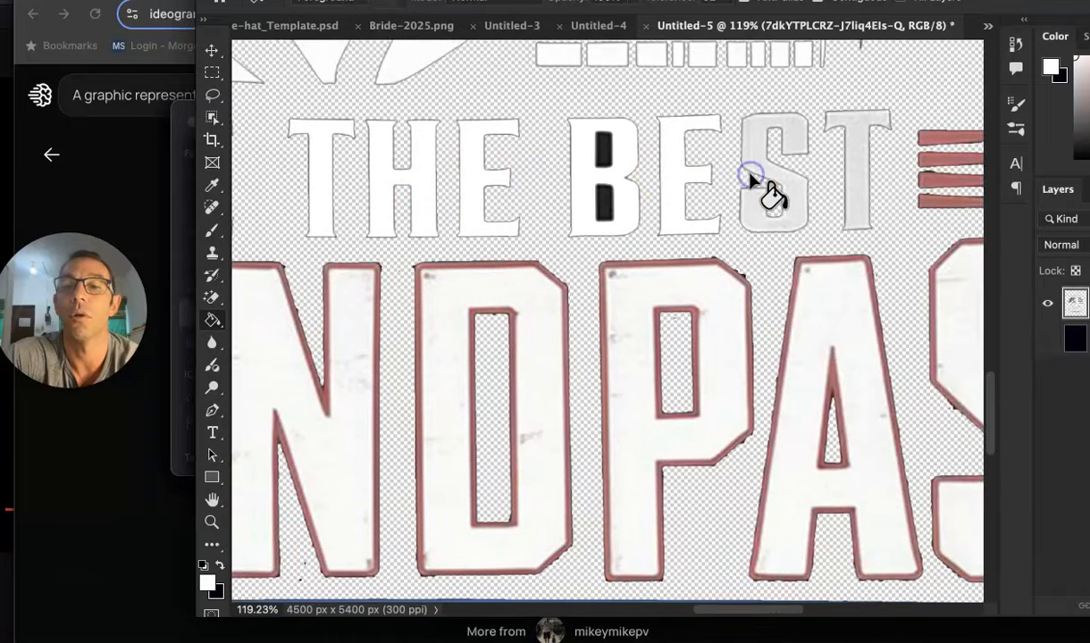
click(760, 174)
click(847, 190)
Erase the dark fills enclosed by the B in BEST and the A in MAKE with the Magic Eraser
key(e)
click(593, 206)
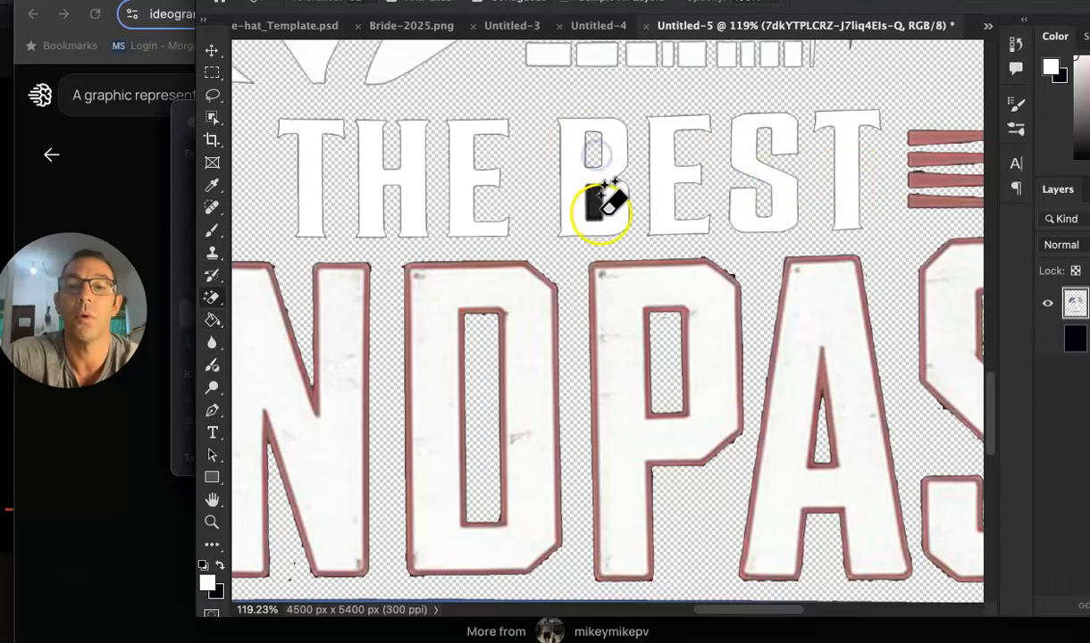
scroll(608, 198, left, 10)
scroll(613, 198, left, 3)
click(444, 164)
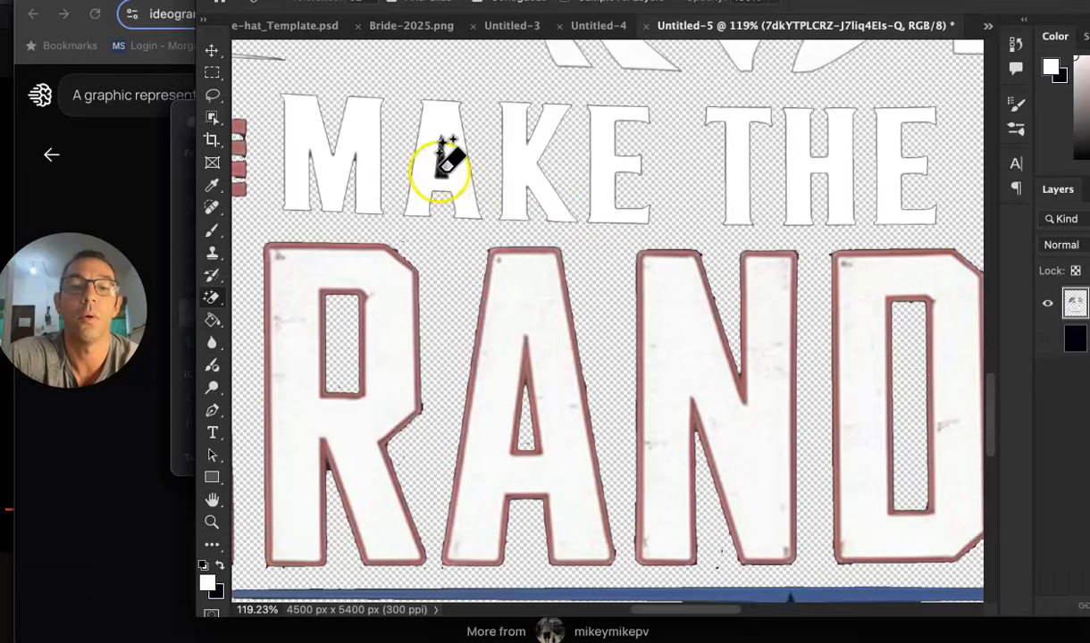
Erase black shading marks in the grandpa's ear and around his mouth with the Magic Eraser
scroll(439, 174, down, 5)
scroll(440, 174, up, 8)
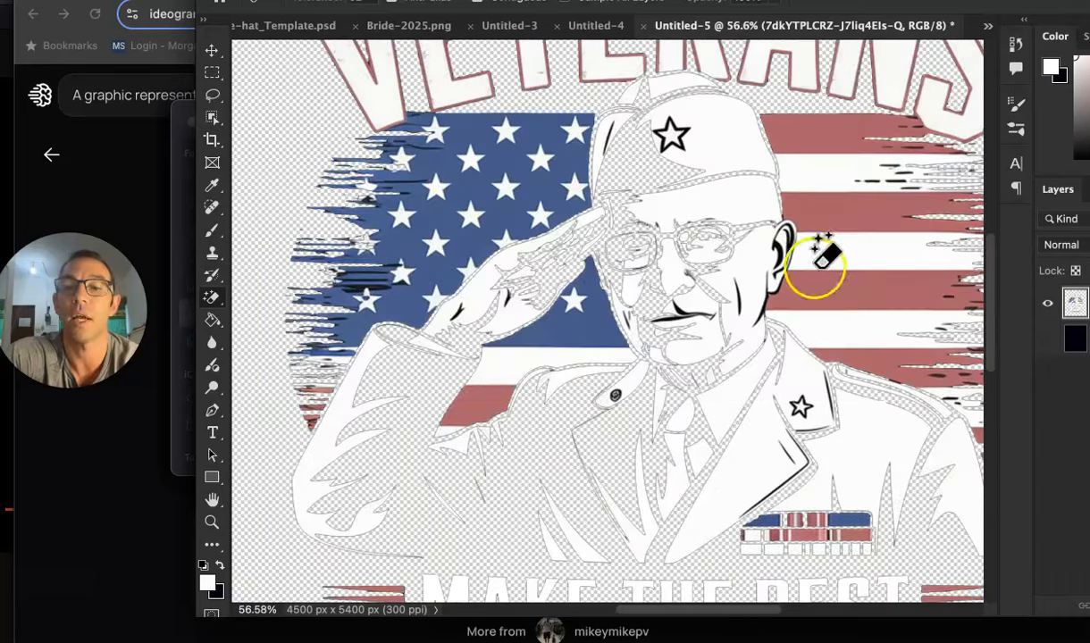
scroll(768, 343, up, 5)
scroll(769, 340, left, 3)
scroll(768, 339, down, 1)
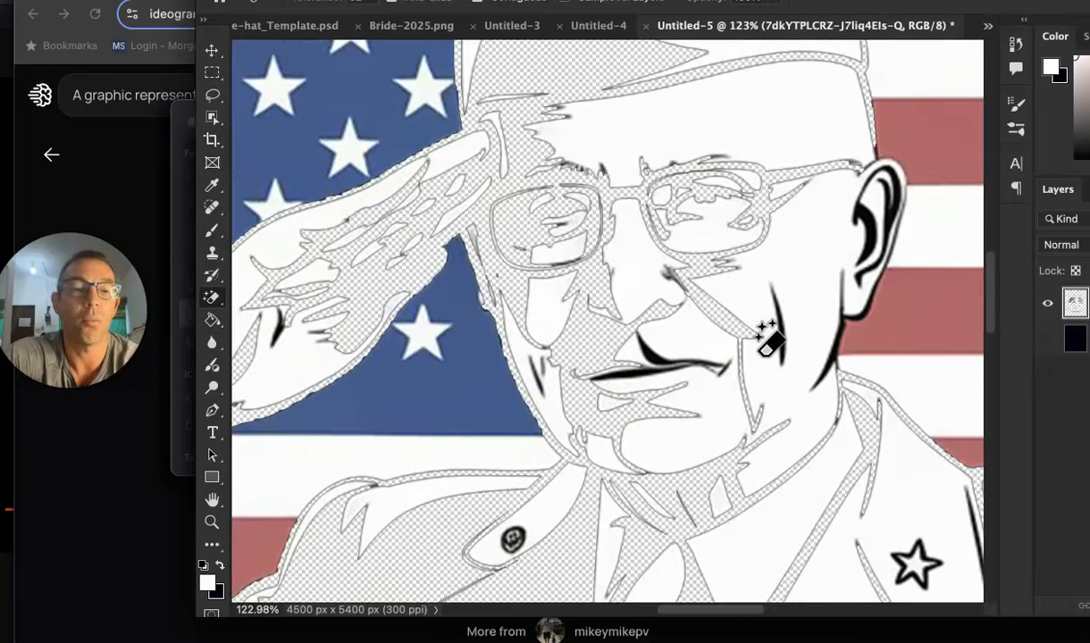
scroll(769, 339, down, 5)
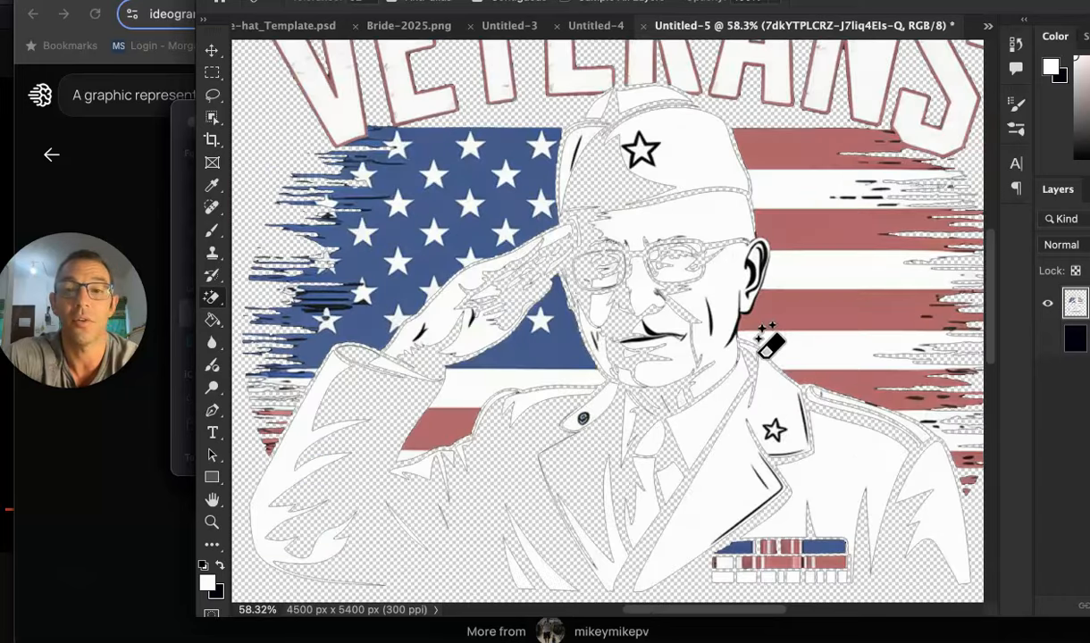
scroll(703, 390, up, 5)
scroll(703, 391, right, 6)
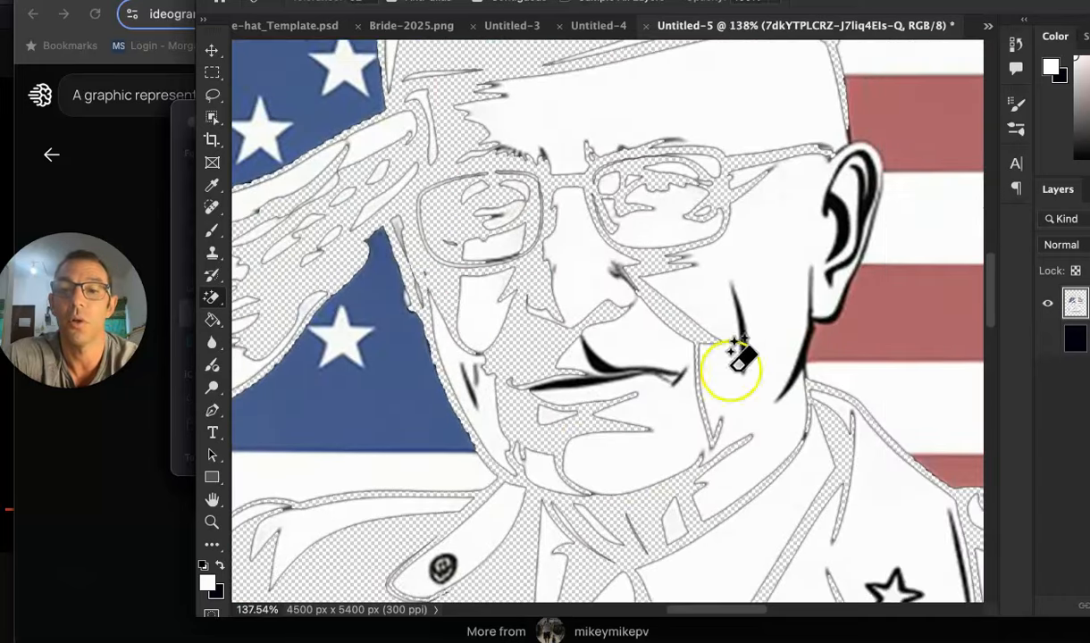
click(595, 350)
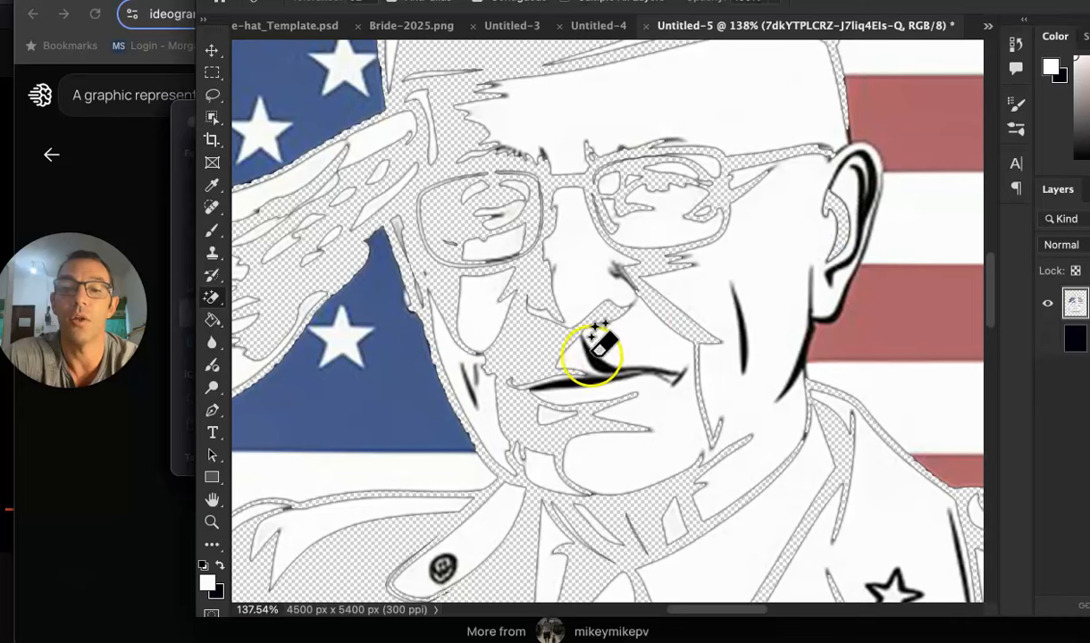
click(581, 371)
scroll(581, 368, down, 4)
click(631, 248)
Scale the grandpa artwork up proportionally from its center until it nearly fills the 4500 x 5400 px canvas
scroll(639, 235, down, 5)
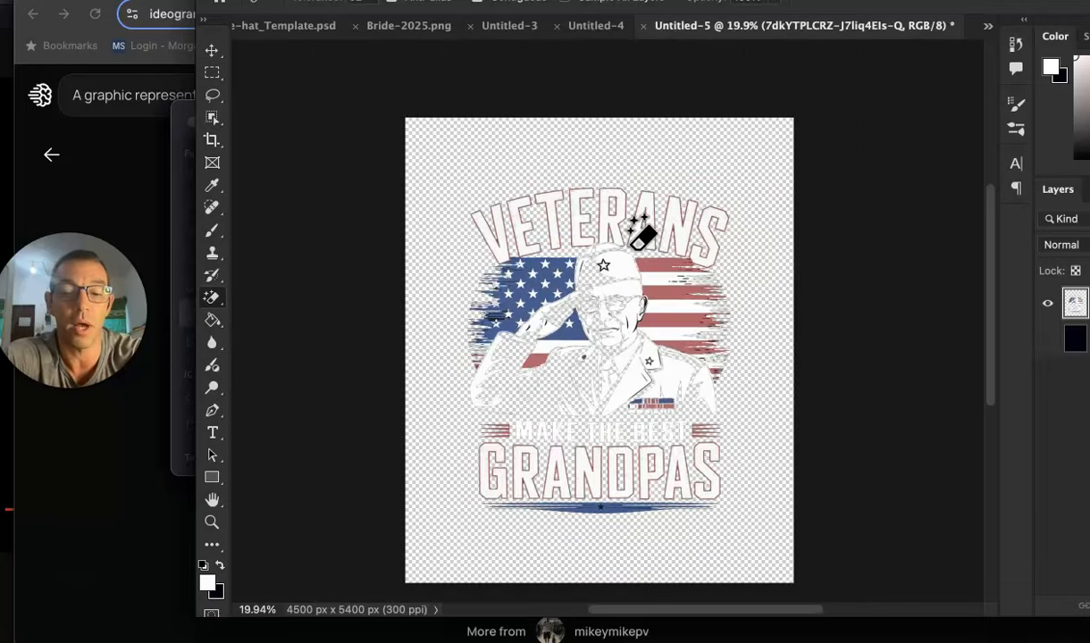
key(ctrl+t)
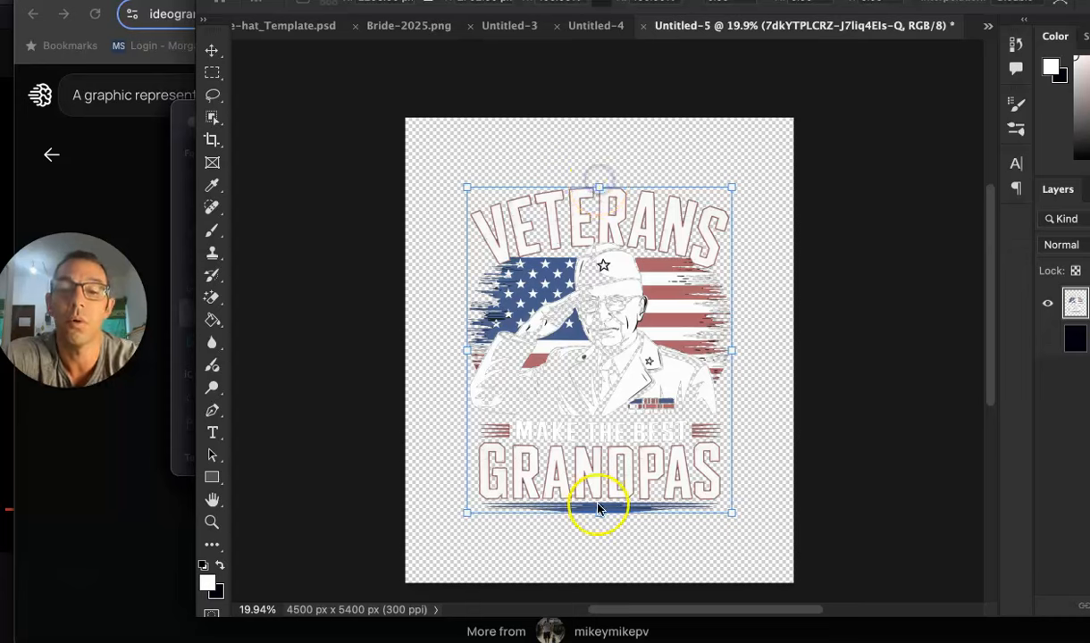
drag(599, 512, 592, 572)
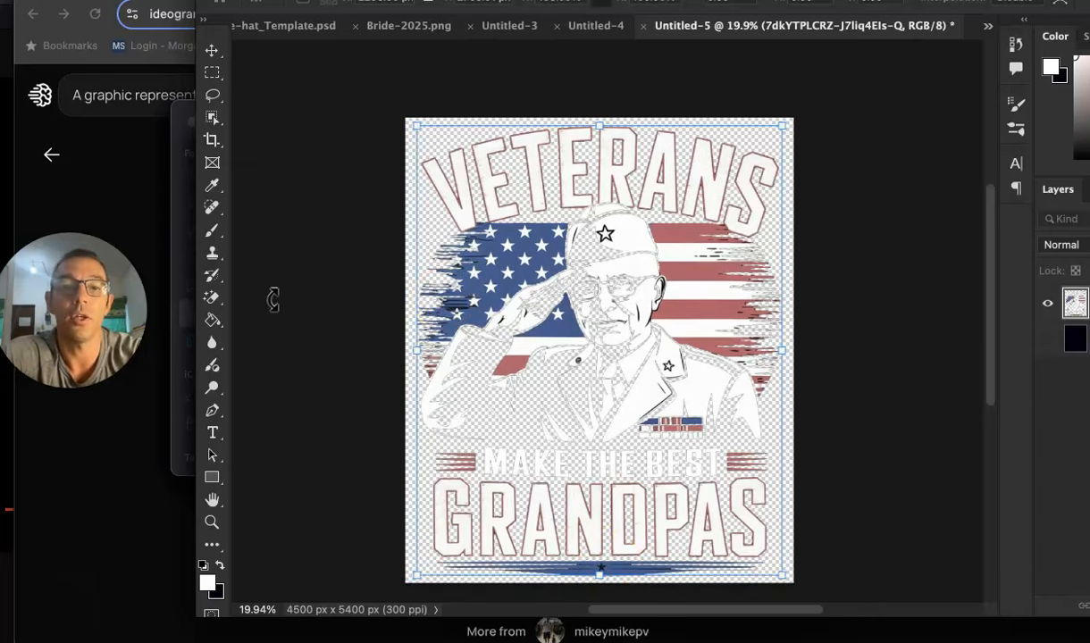
key(Return)
Select the whole canvas and center the artwork layer horizontally within it
key(super+a)
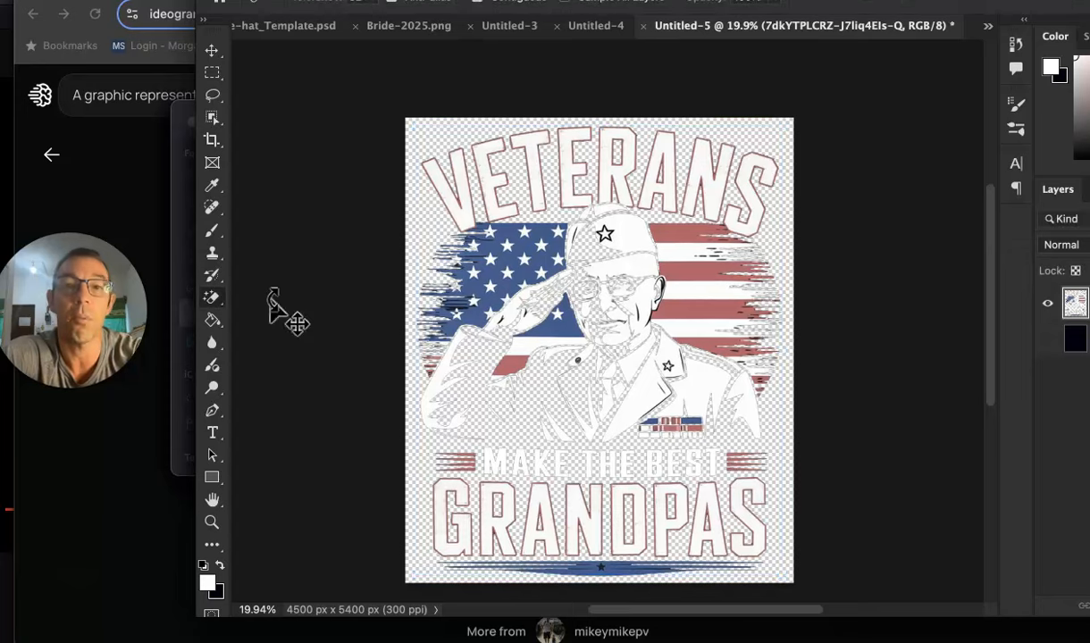
drag(429, 0, 385, 66)
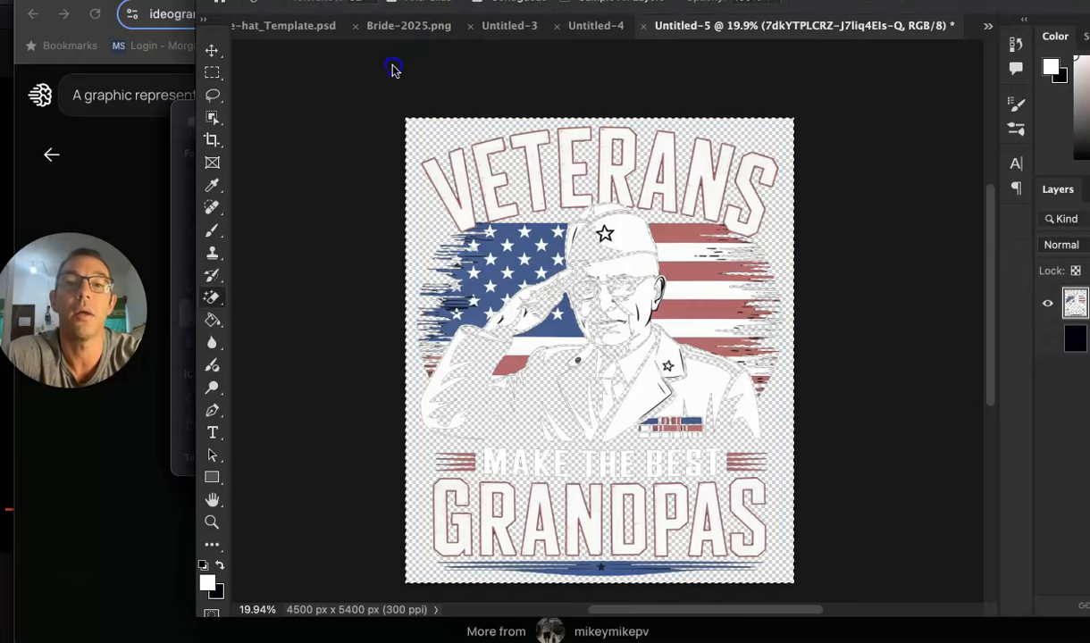
click(165, 152)
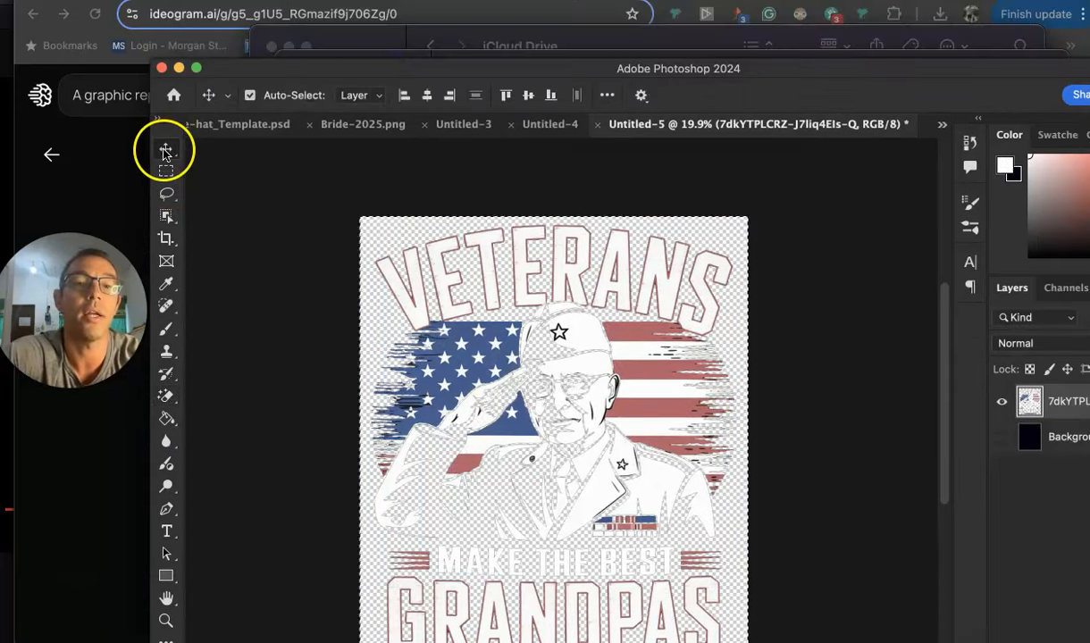
click(428, 96)
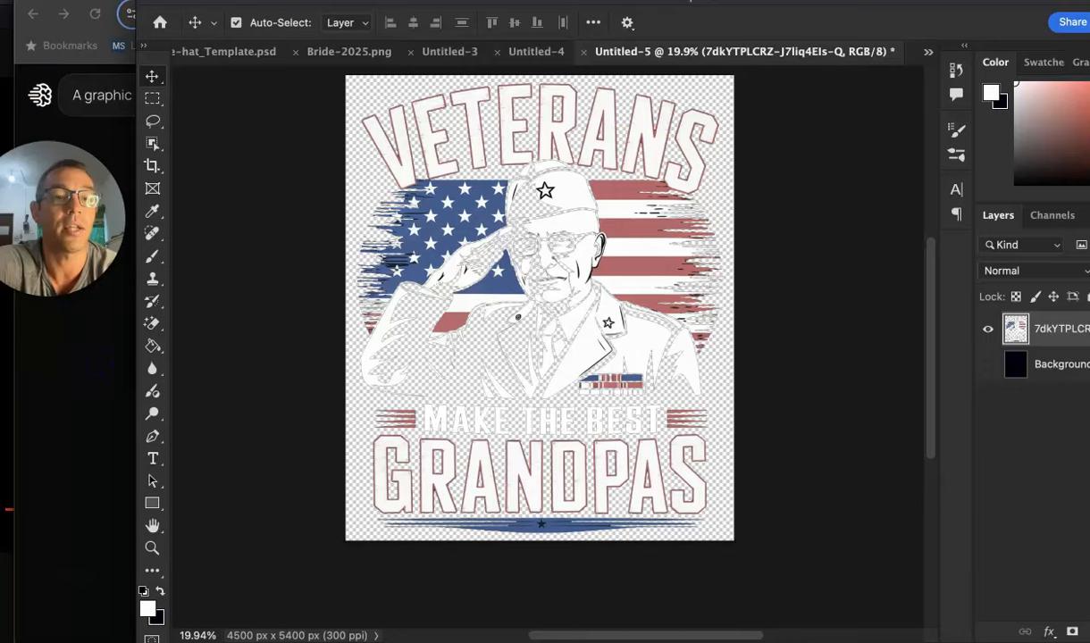
Switch to Ideogram in the browser, return to the liked designs and look through the veteran slogans
click(112, 329)
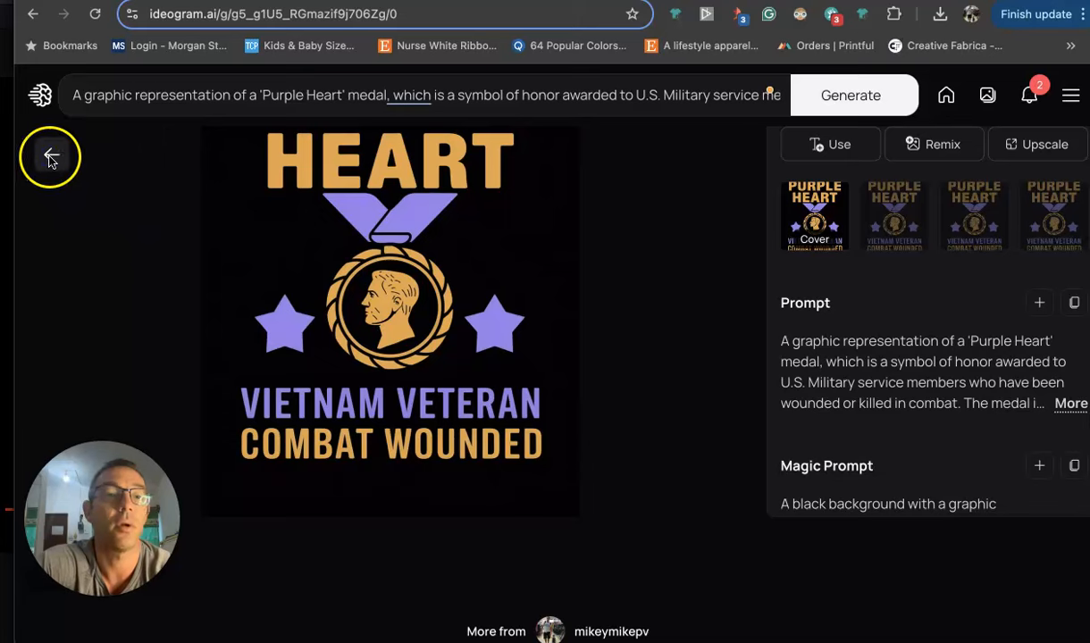
click(51, 157)
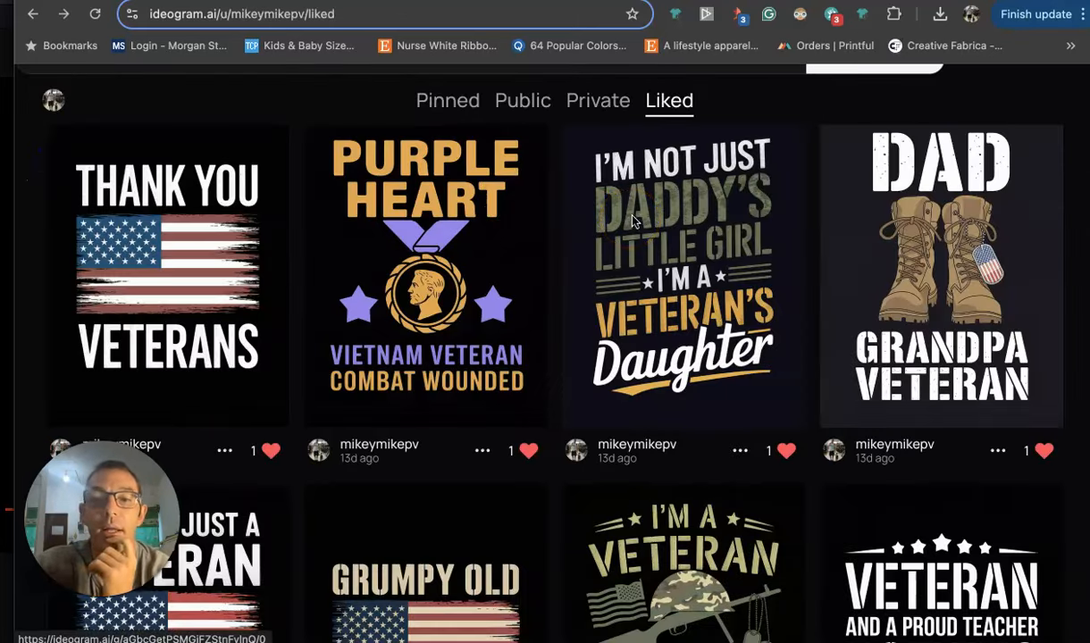
scroll(168, 197, down, 4)
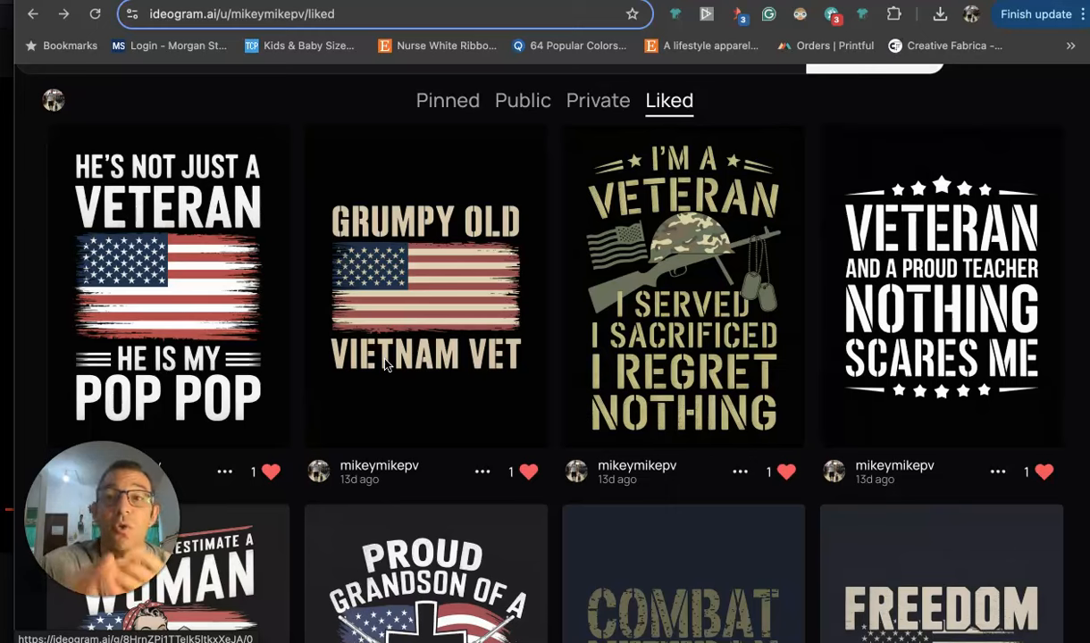
Search Google for "american wars" in a new tab and read the answer to "What are the 5 wars in American history?"
key(ctrl+t)
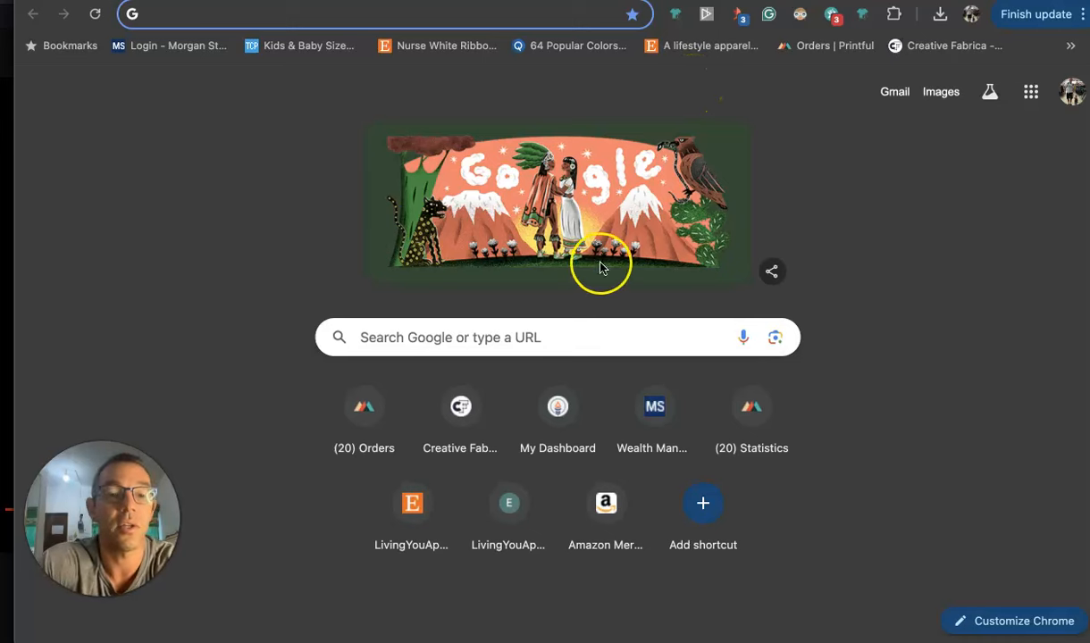
text(american wars)
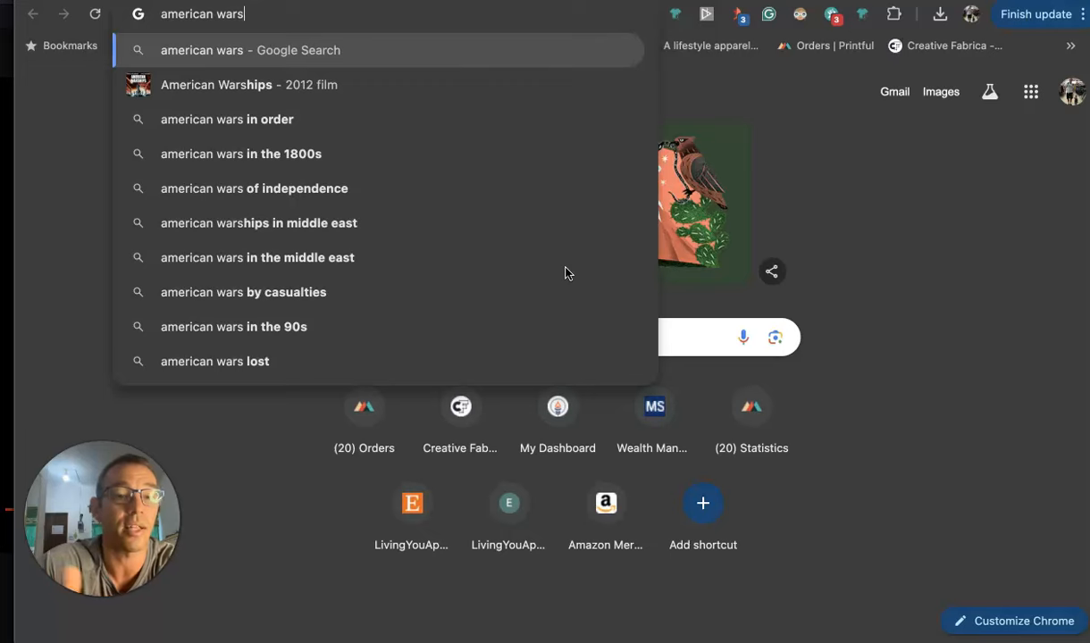
key(Return)
scroll(568, 273, down, 5)
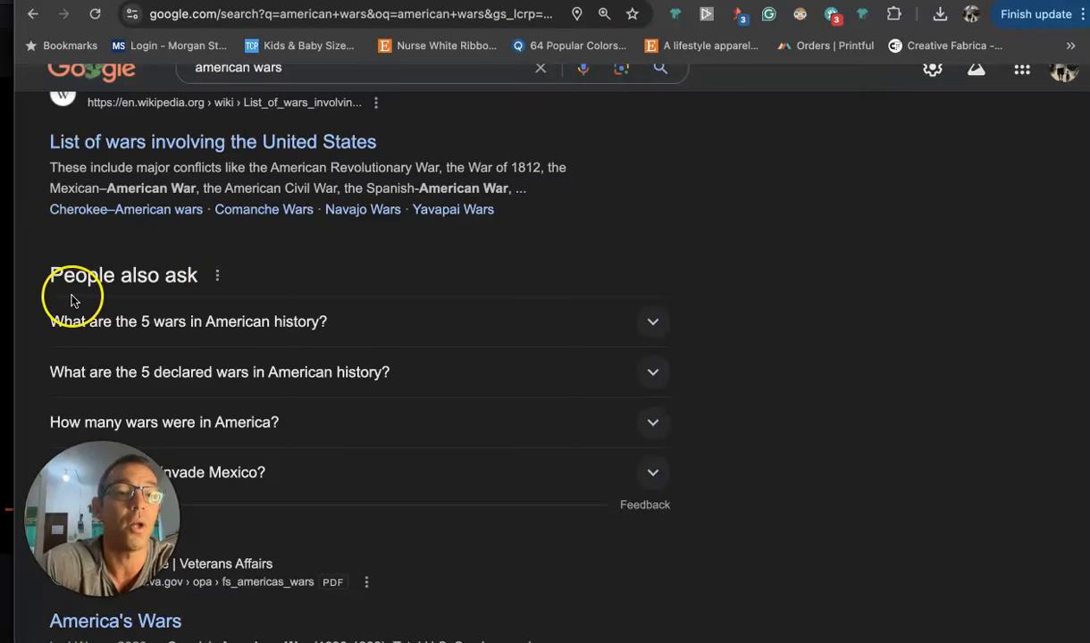
scroll(74, 302, down, 1)
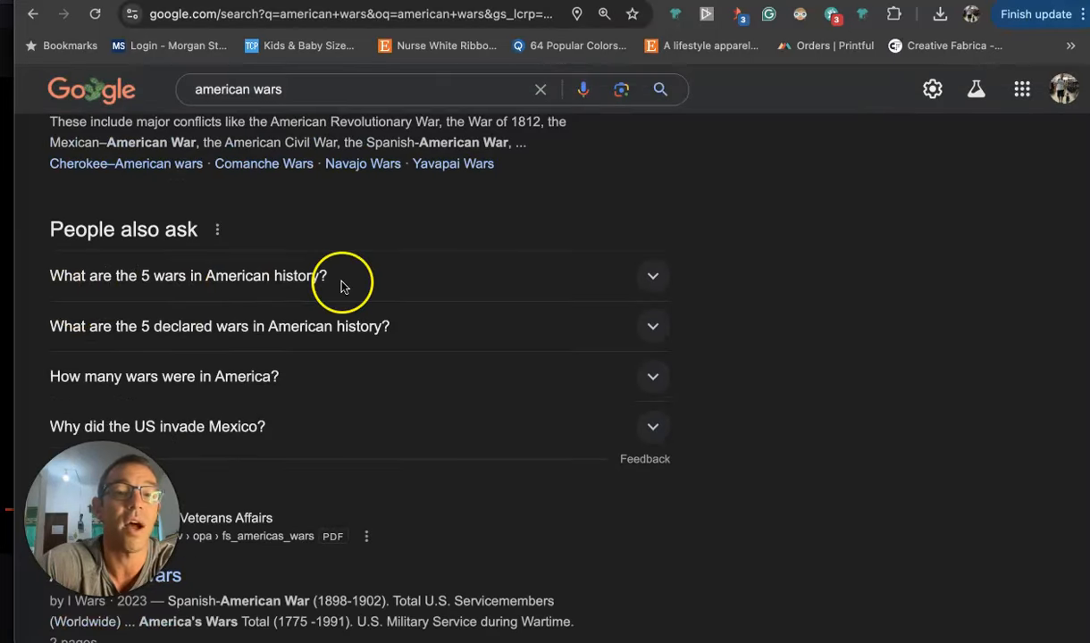
click(653, 276)
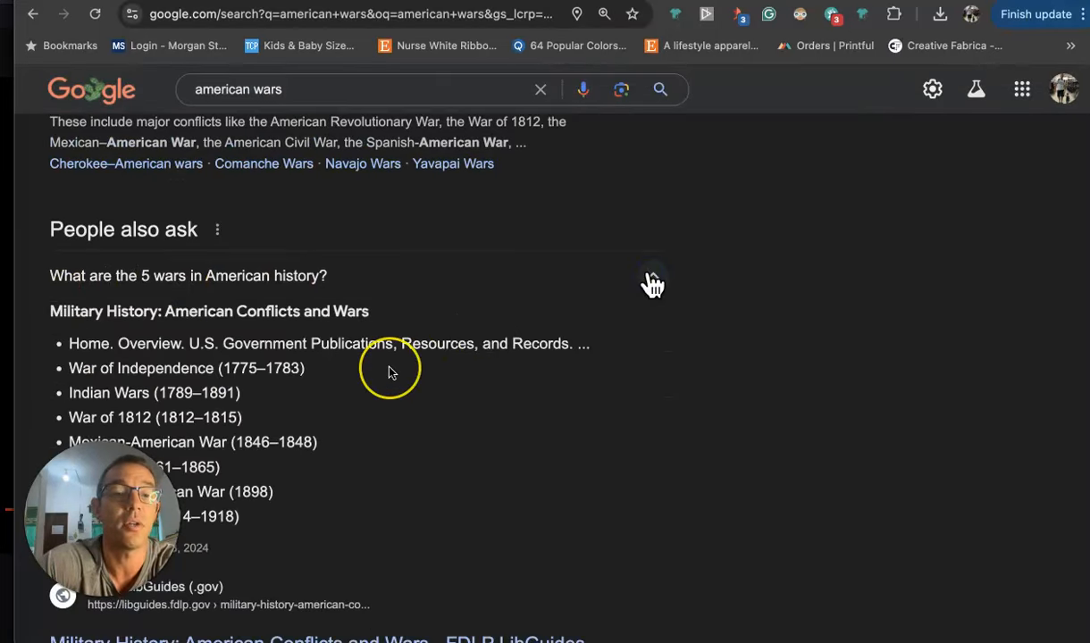
scroll(389, 372, down, 3)
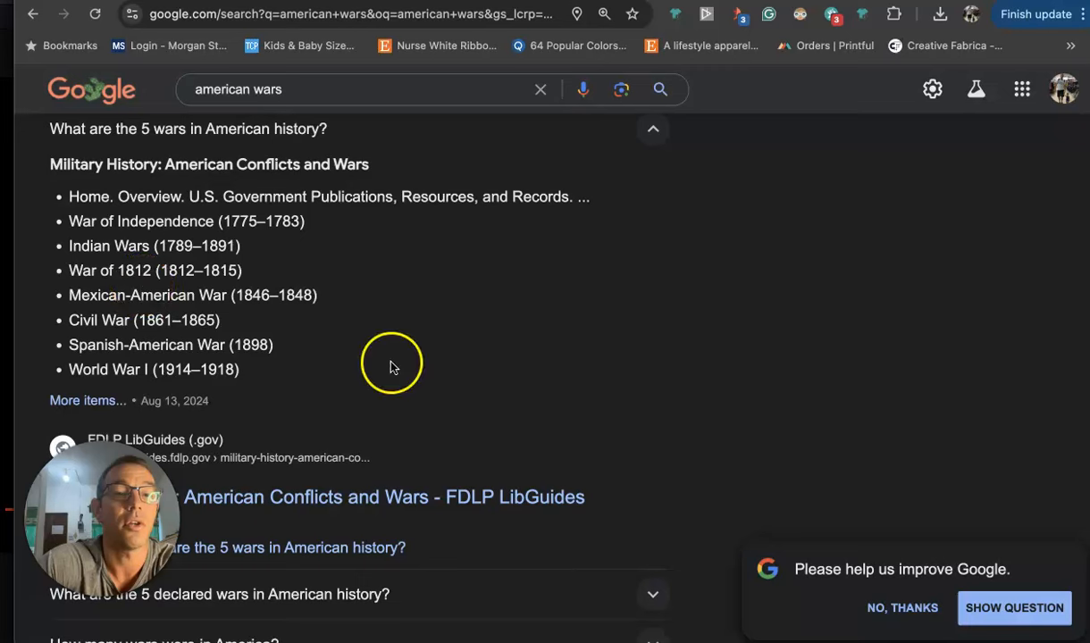
scroll(389, 365, down, 3)
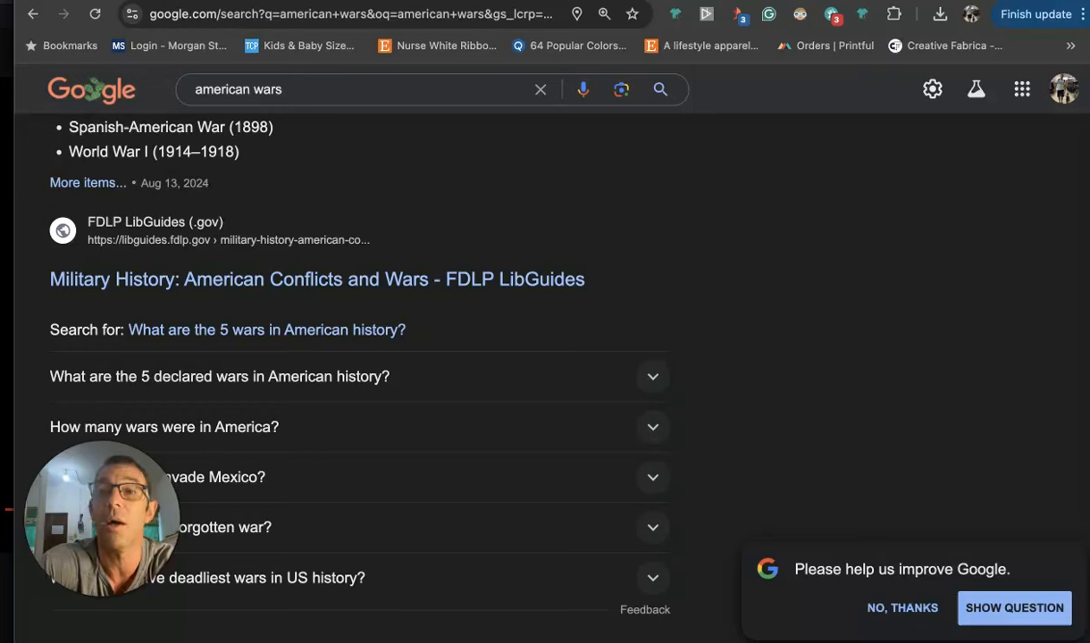
Return to the liked Ideogram designs and examine the veteran designs around "Veteran and a Proud Teacher Nothing Scares Me"
click(896, 1)
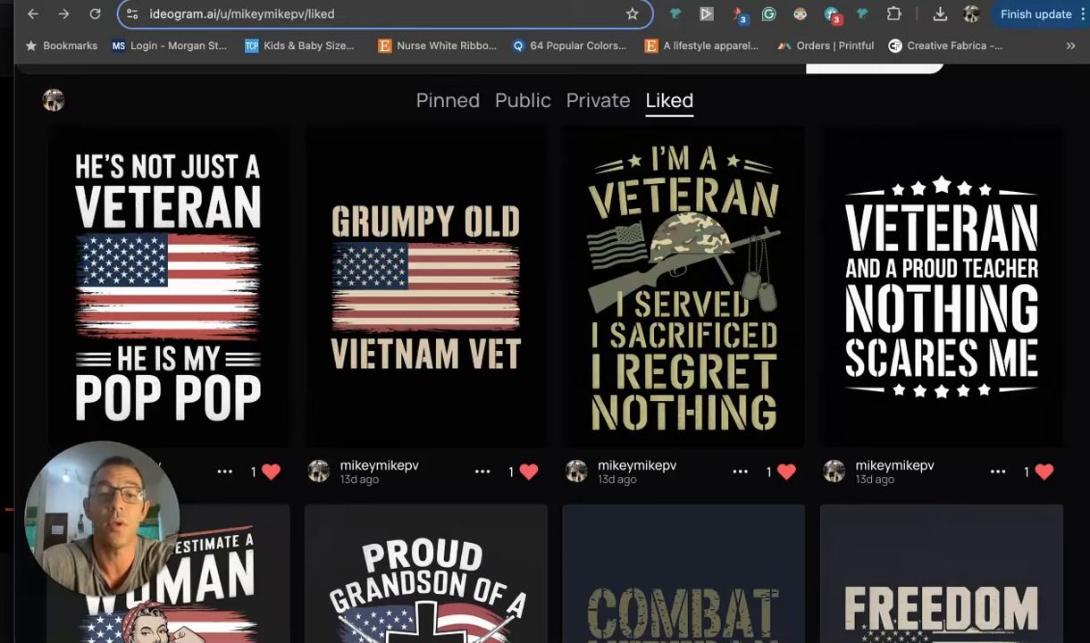
scroll(502, 272, down, 1)
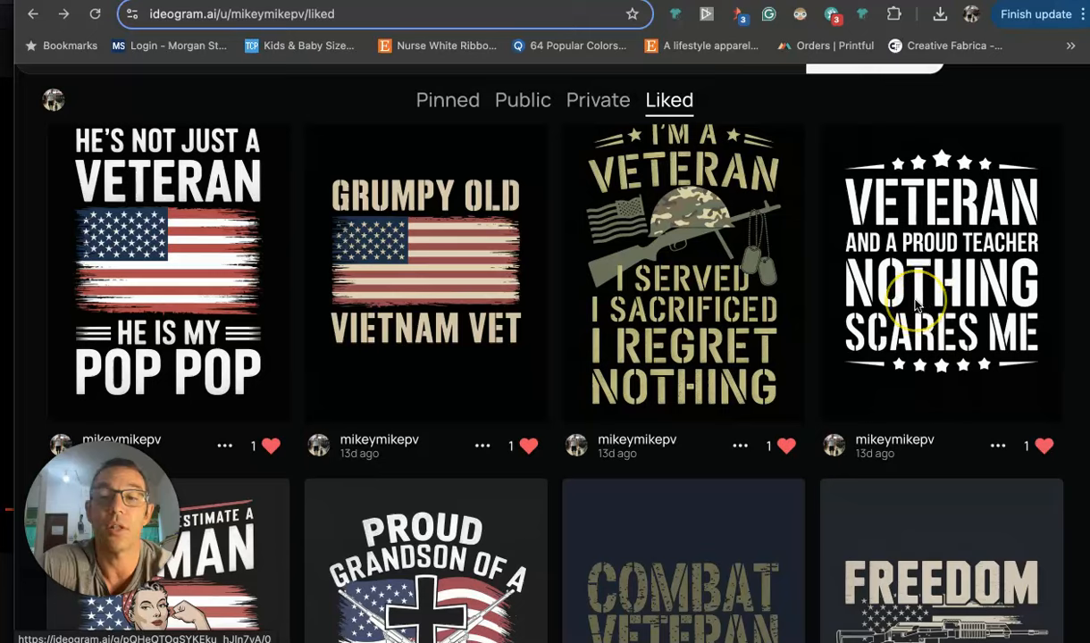
scroll(915, 306, down, 2)
scroll(915, 306, up, 2)
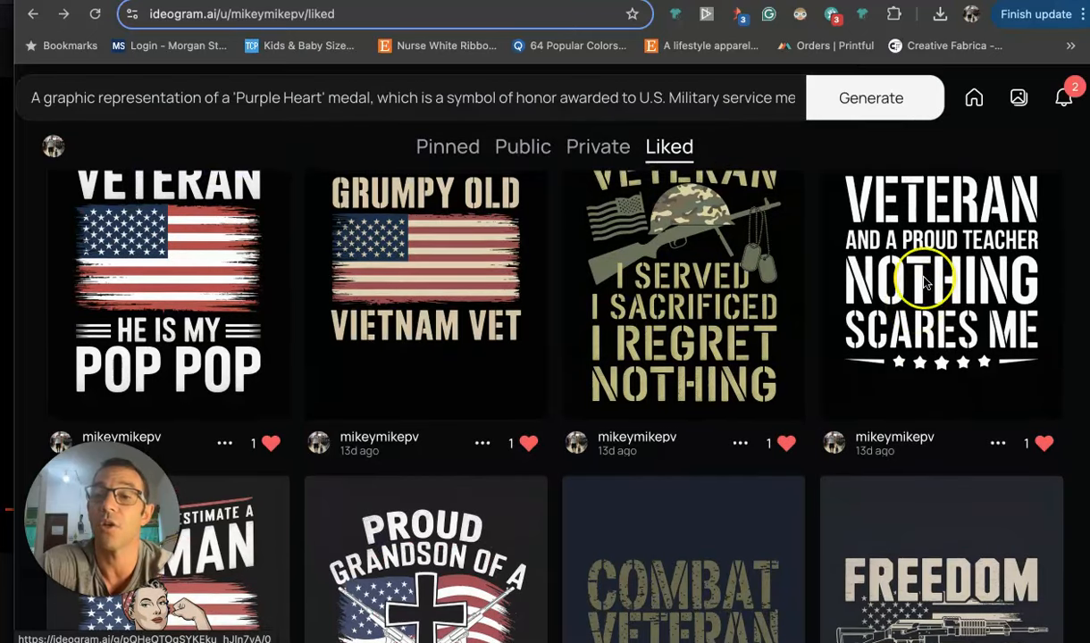
Look further through the liked designs to the row with the "Never Underestimate a Woman With a DD-214" design
scroll(925, 259, up, 1)
scroll(952, 306, down, 4)
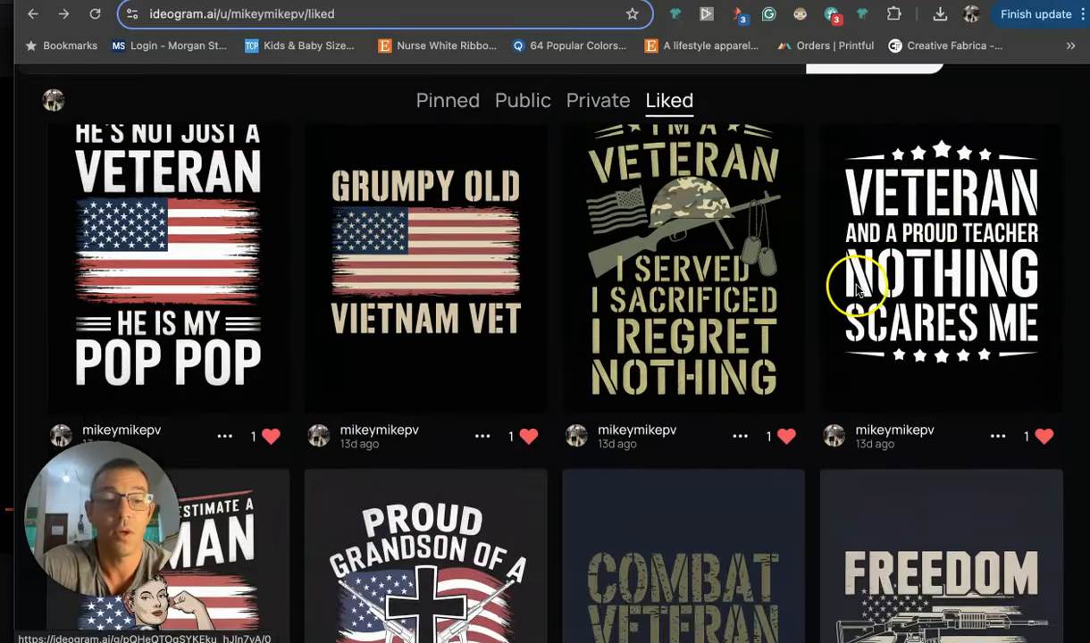
scroll(184, 286, down, 2)
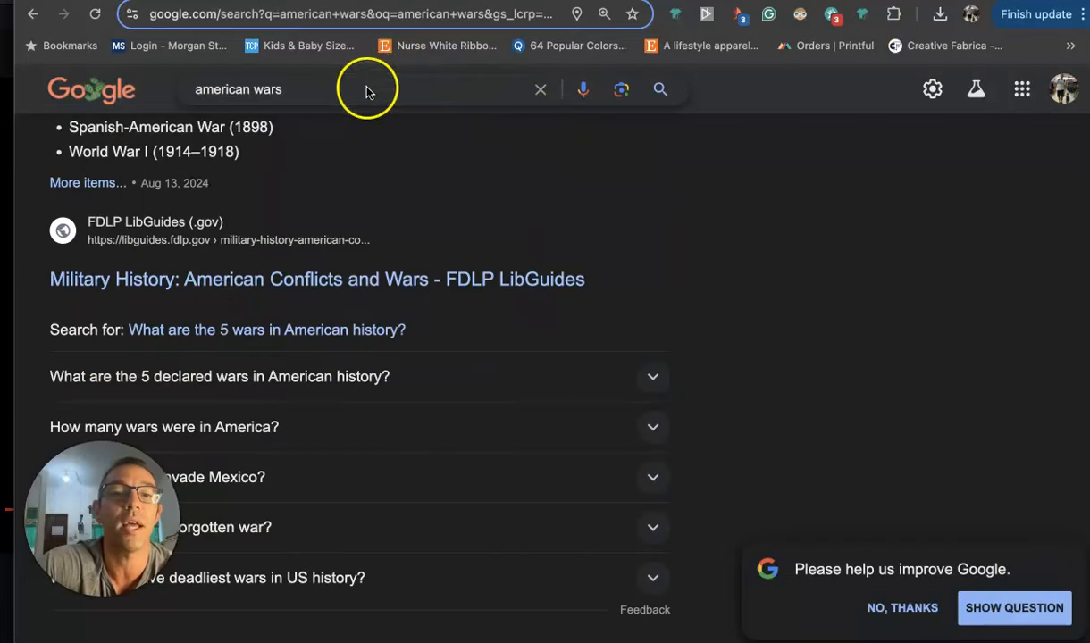
Switch to the Google results for american wars and replace the query with a search for "dd-214"
click(366, 87)
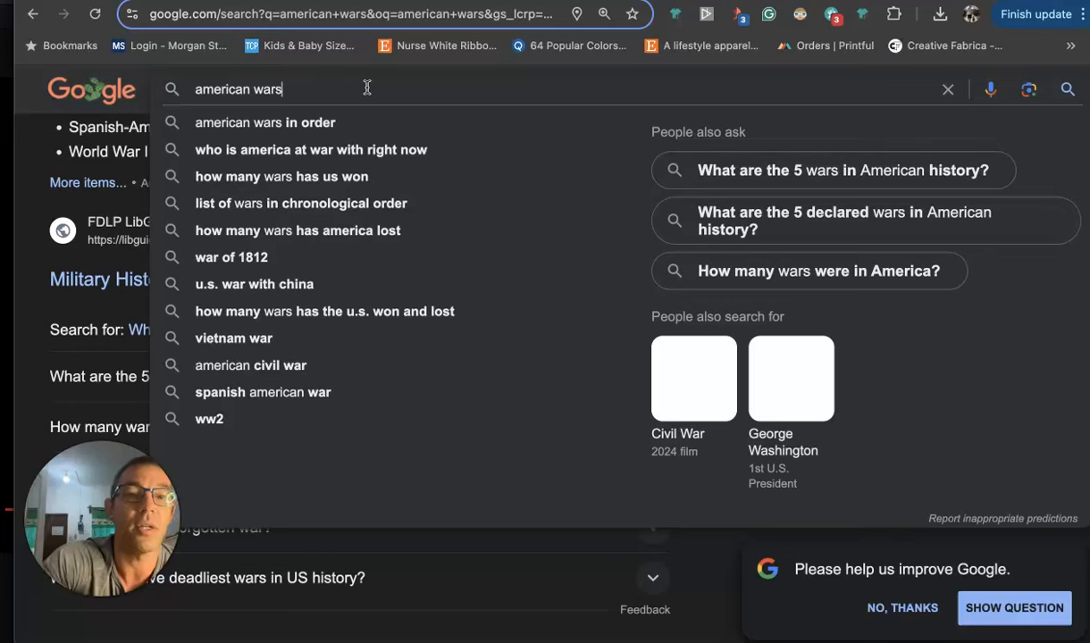
triple_click(389, 90)
text(dd)
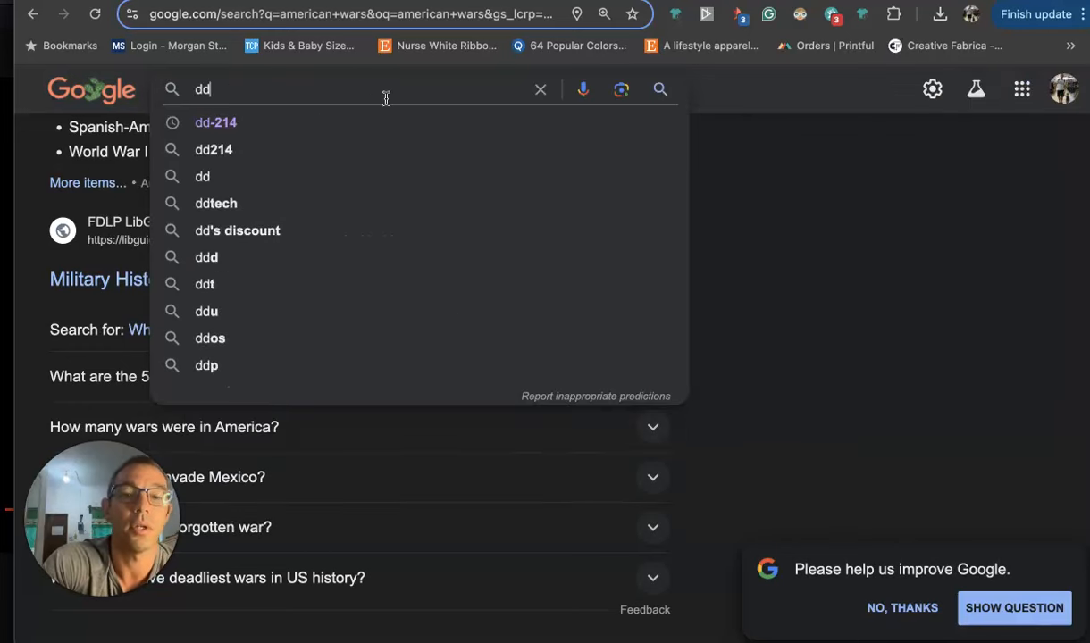
click(221, 124)
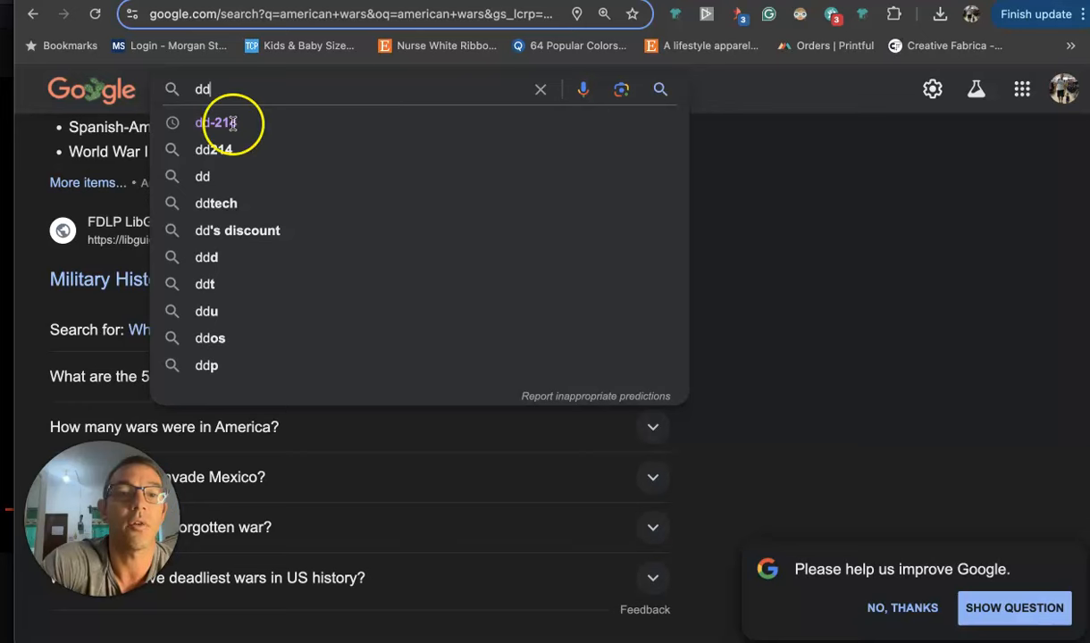
click(221, 124)
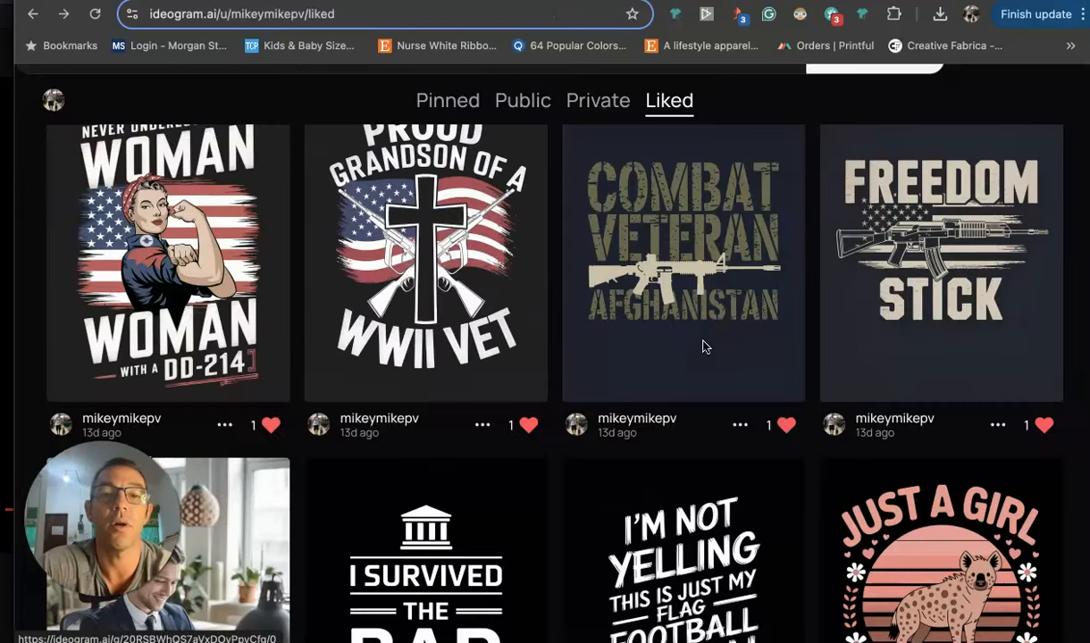
Return to the liked Ideogram designs and examine the row with "Proud Grandson of a WWII Vet", "Combat Veteran Afghanistan" and "Freedom Stick"
scroll(584, 312, up, 2)
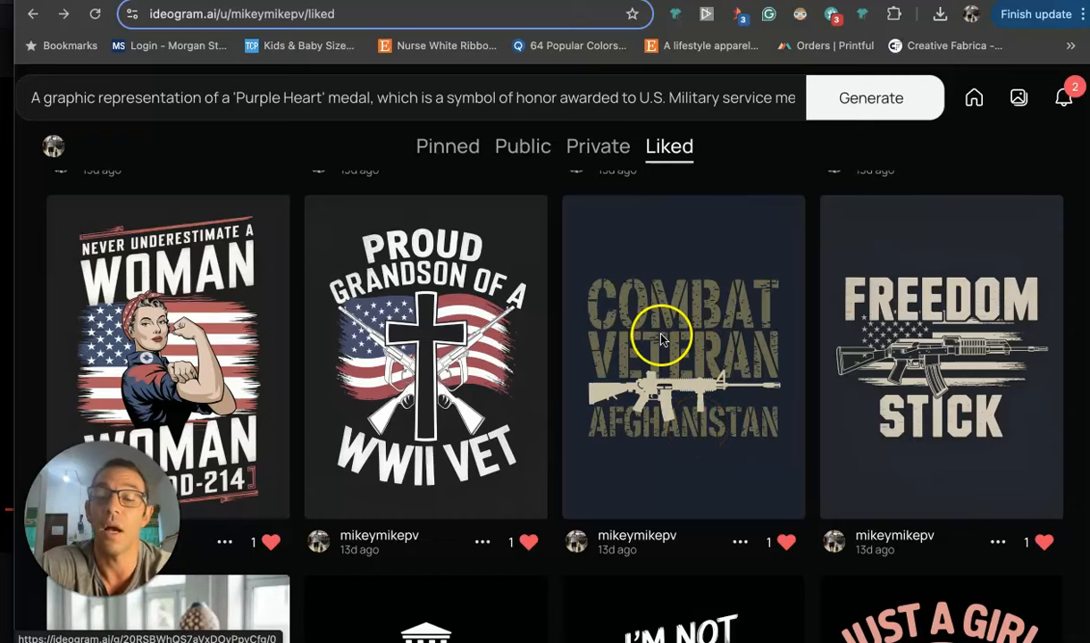
scroll(953, 294, down, 3)
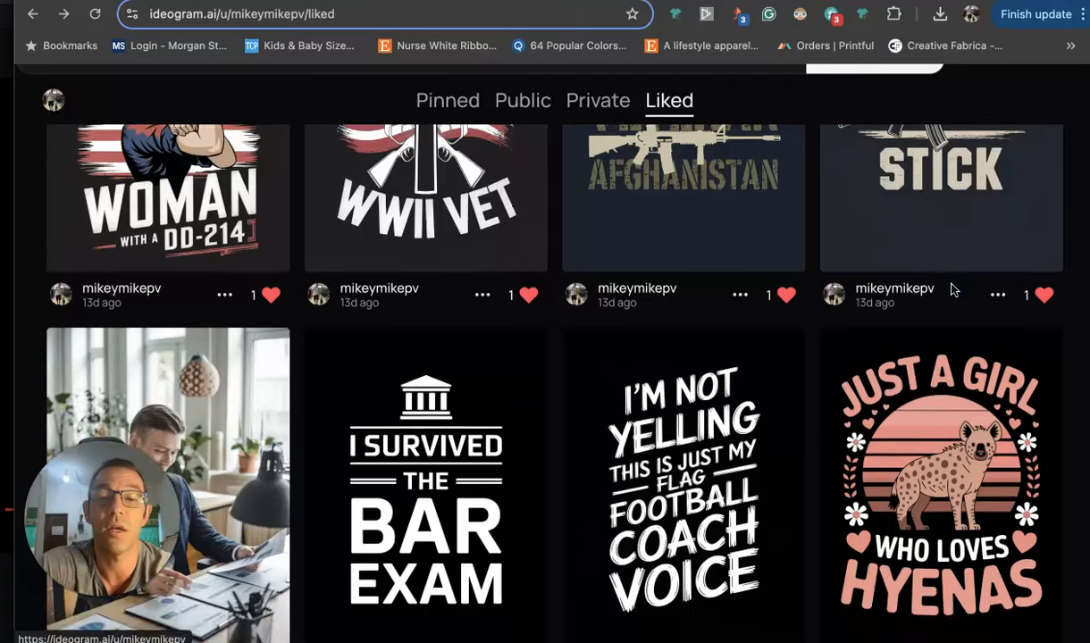
scroll(953, 291, up, 4)
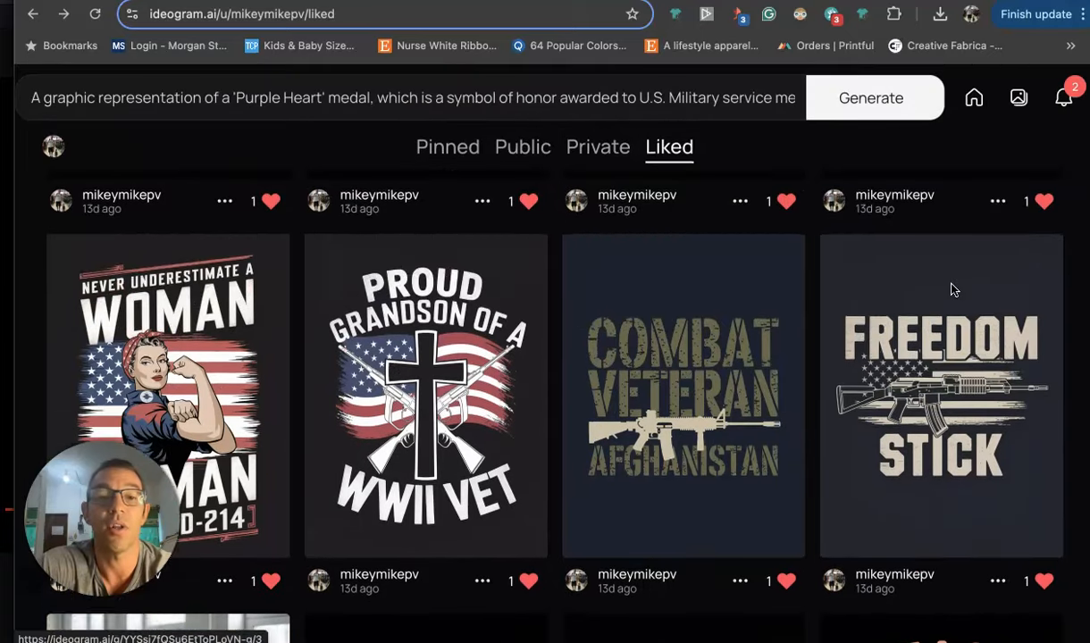